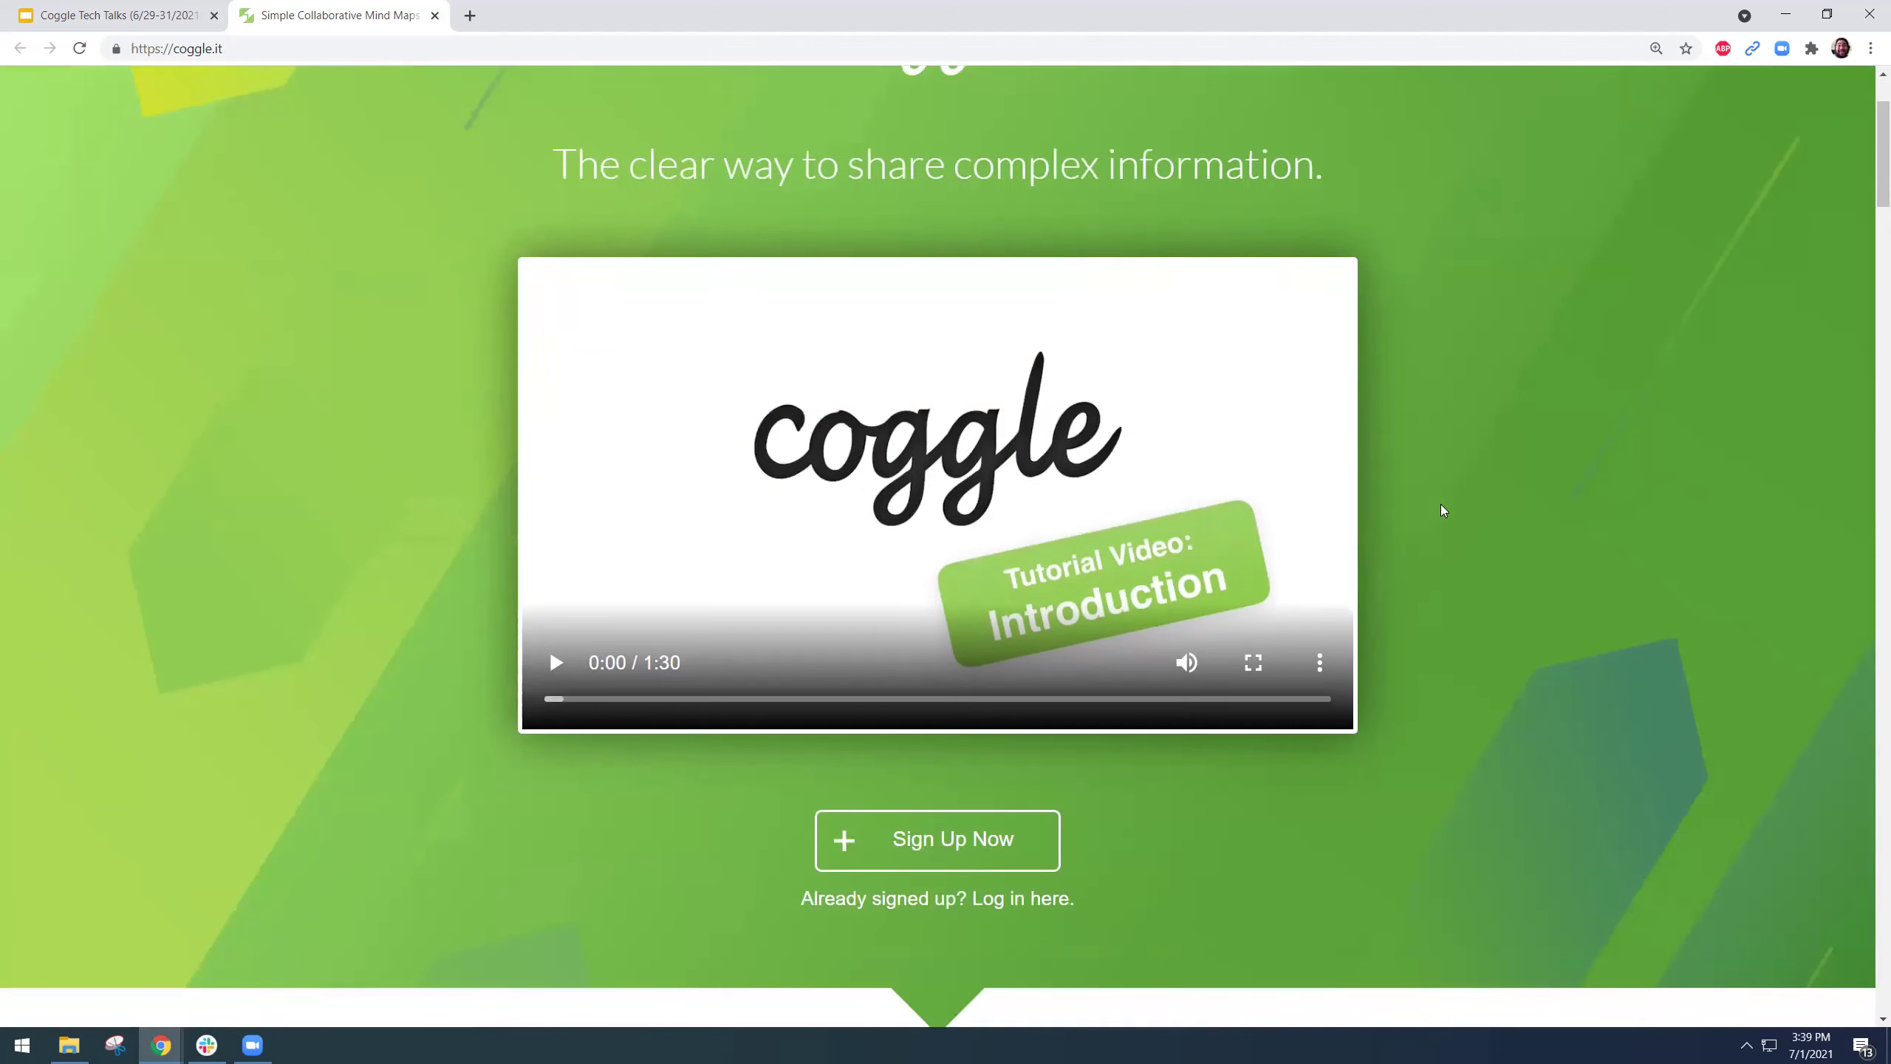
- Go from the homepage's Sign Up Now to the sign-in page, then view Coggle's Pricing Plans
scroll(1438, 511, "up", 1)
scroll(1141, 972, "up", 1)
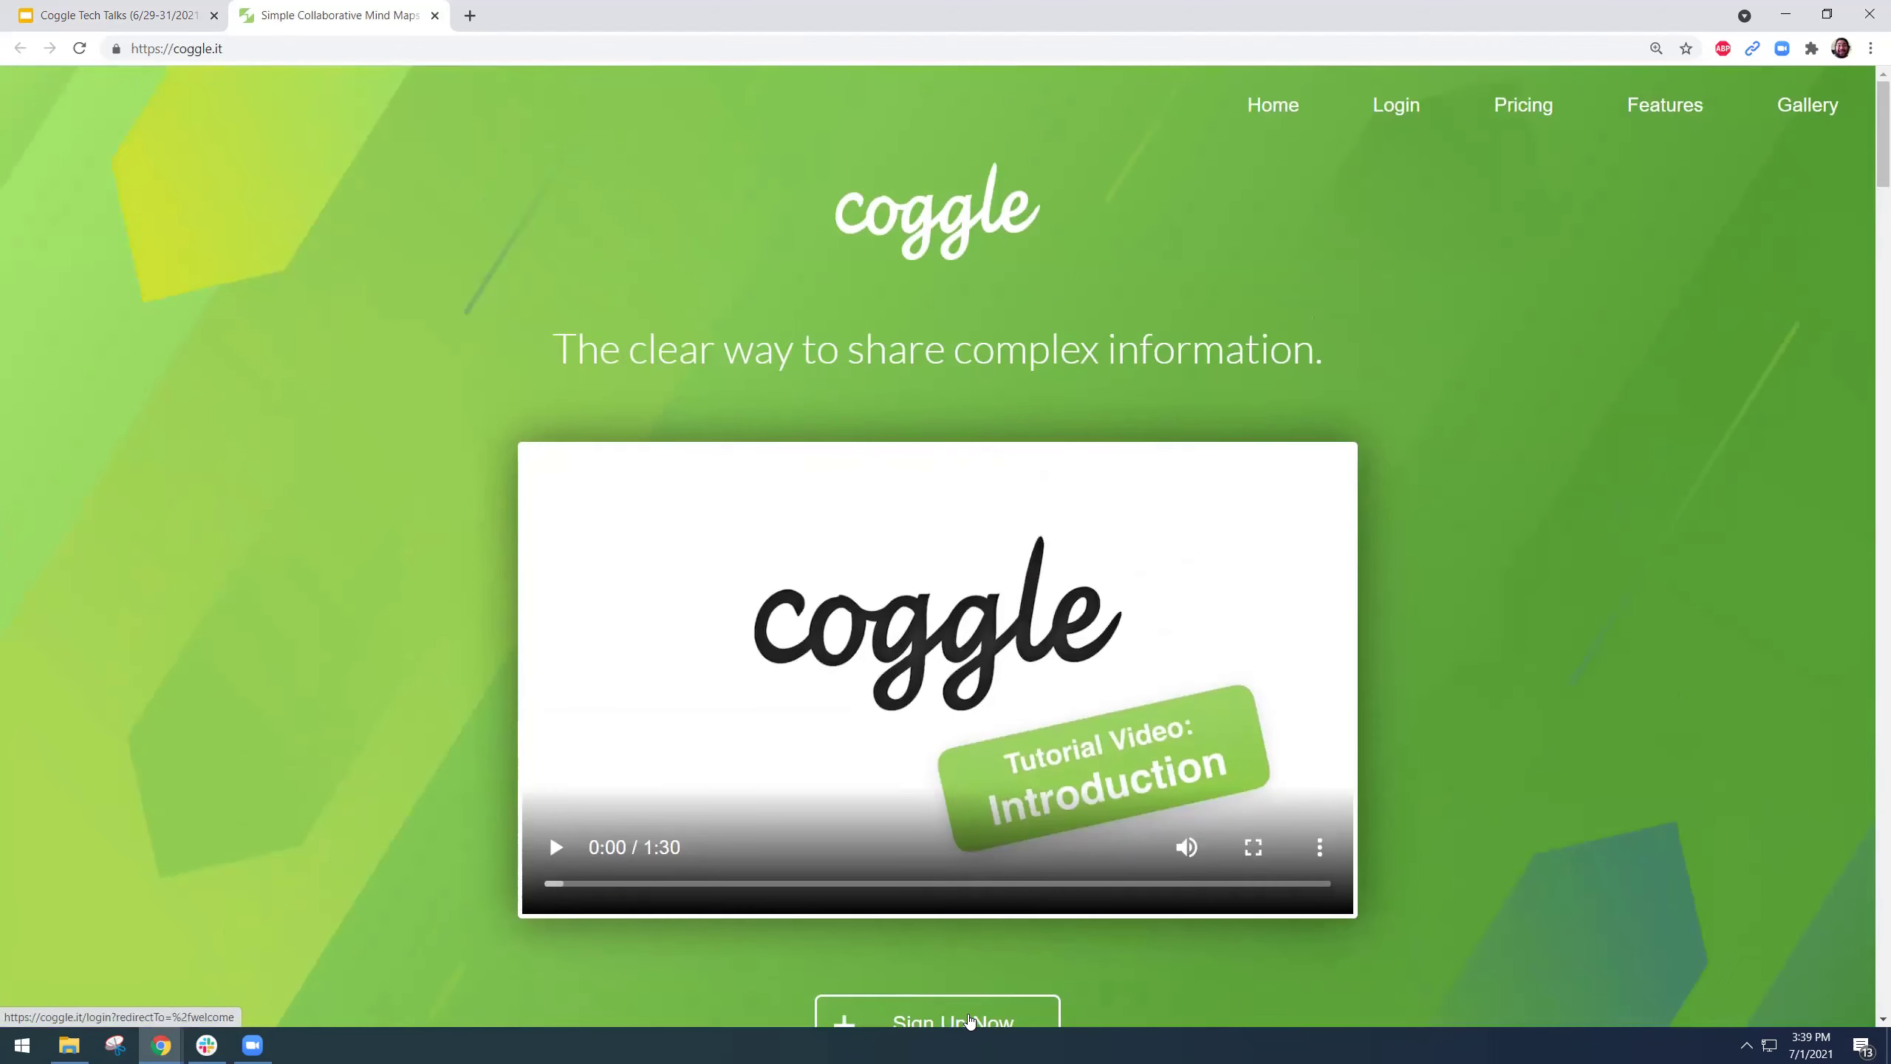
left_click(971, 1018)
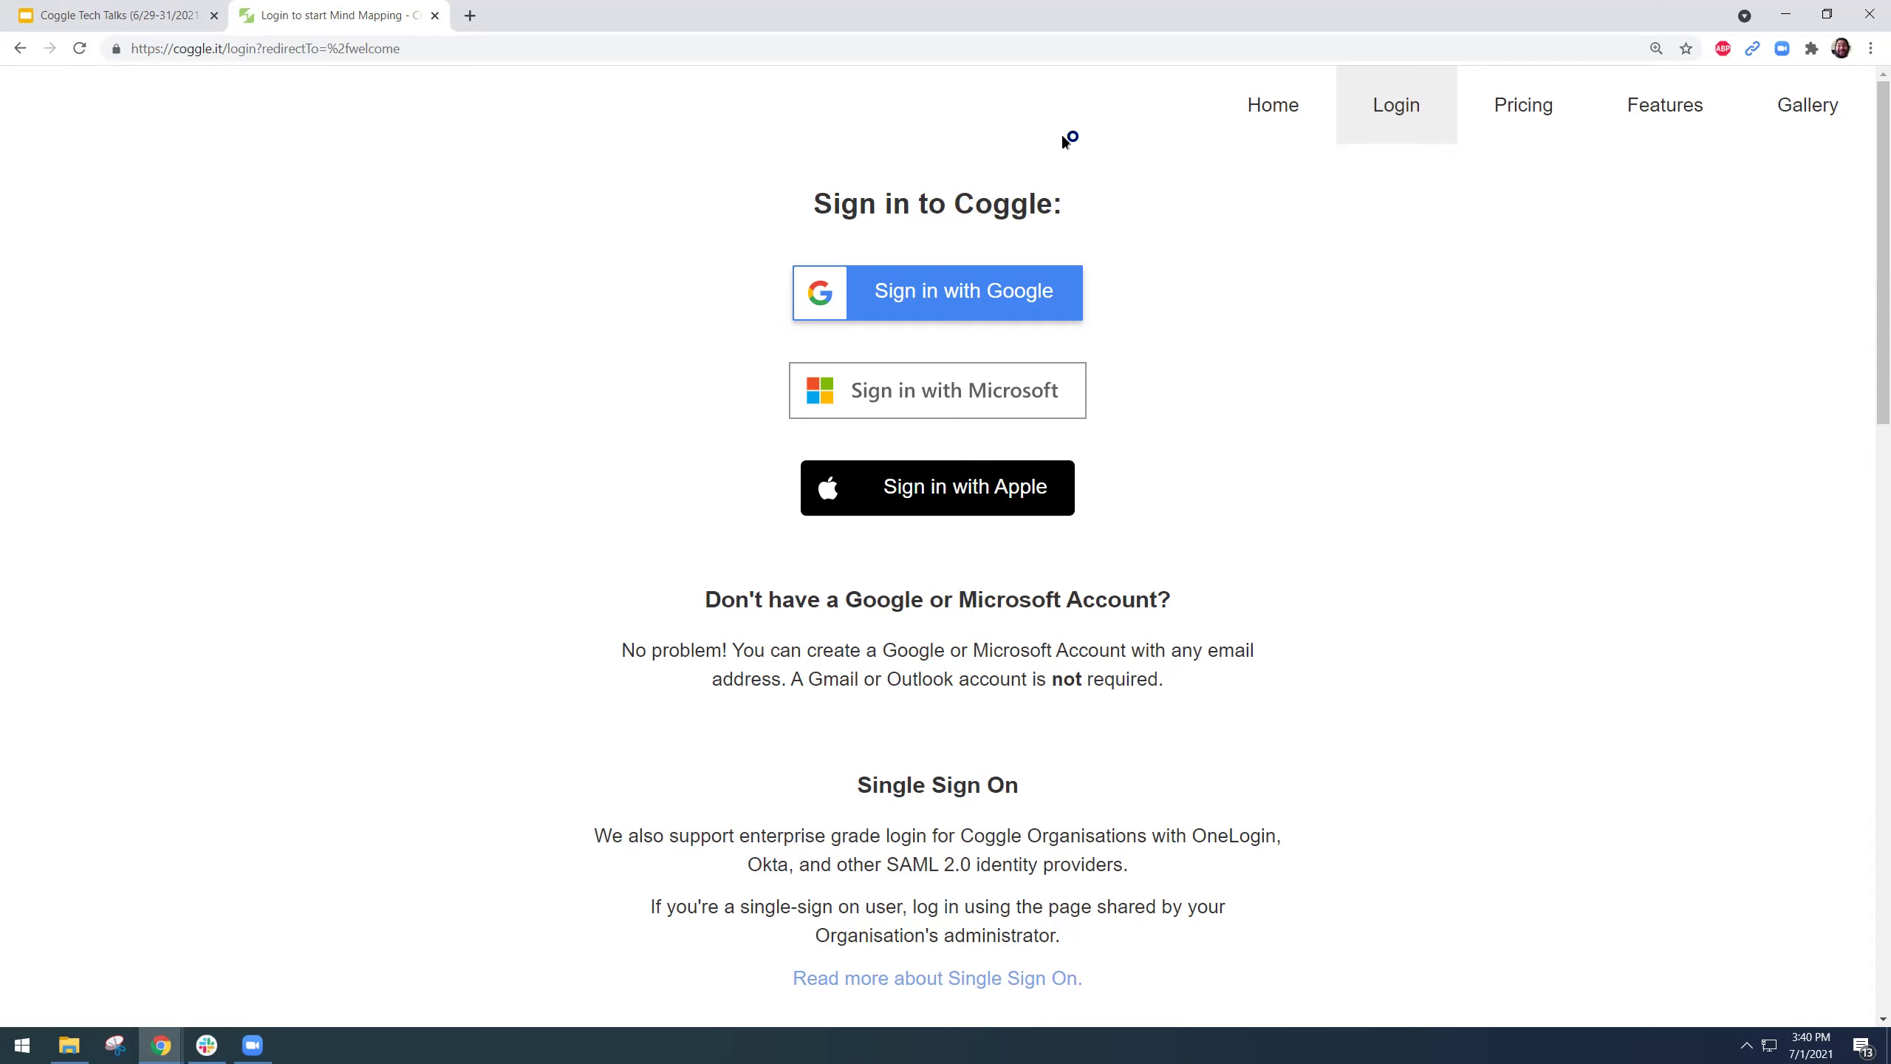
left_click(1524, 122)
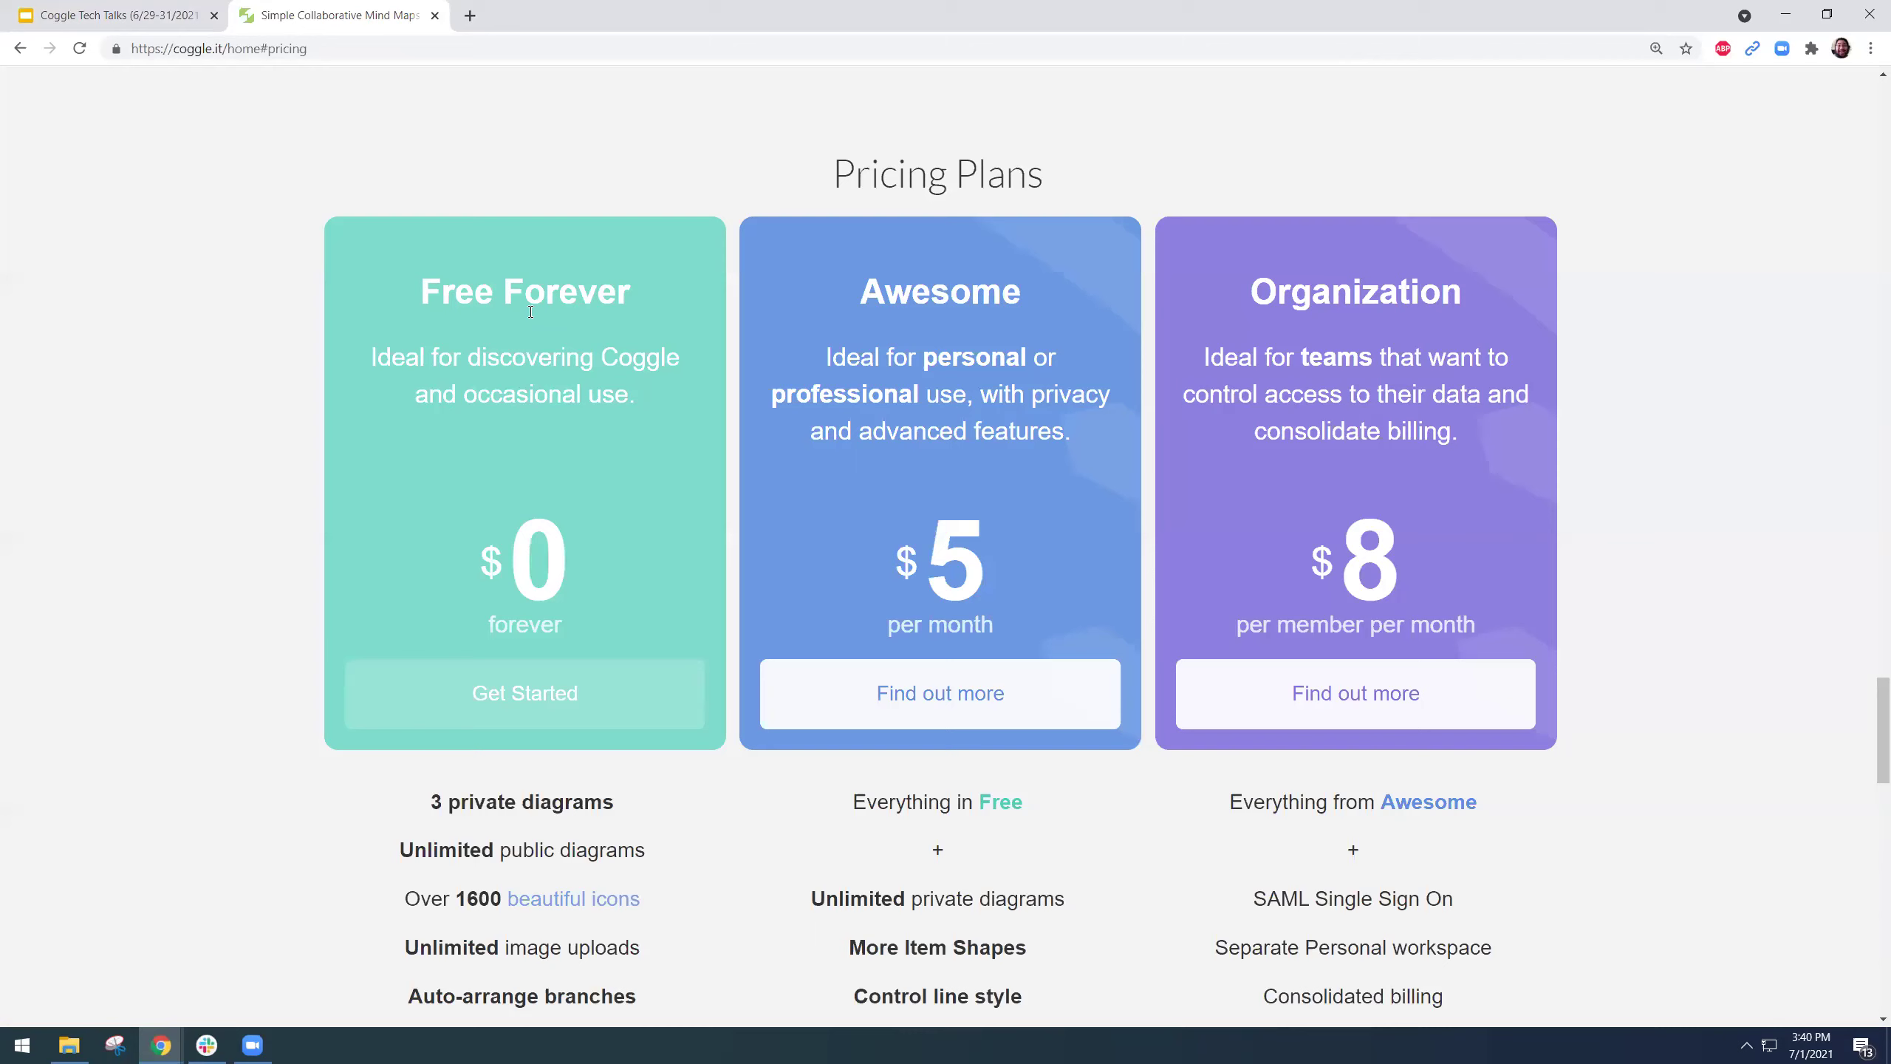
left_click_drag(408, 284, 662, 299)
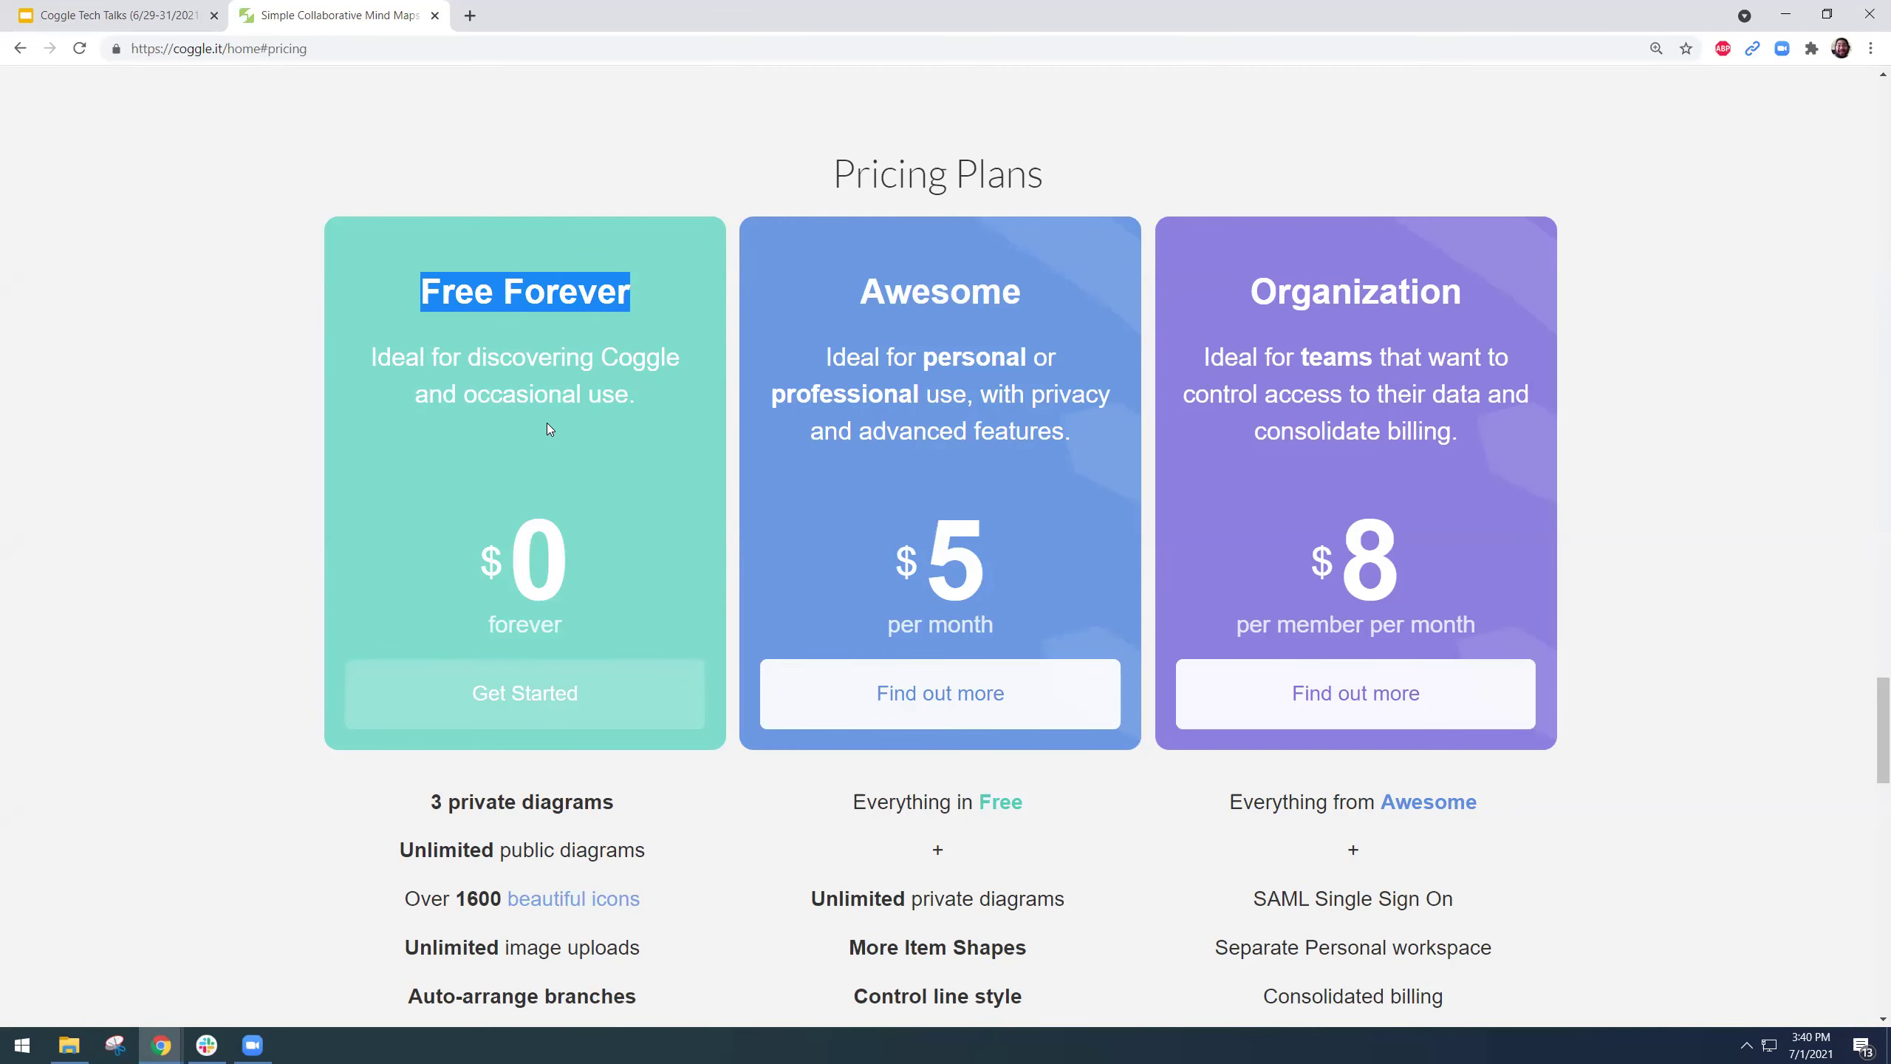
scroll(549, 428, "down", 3)
scroll(528, 868, "down", 3)
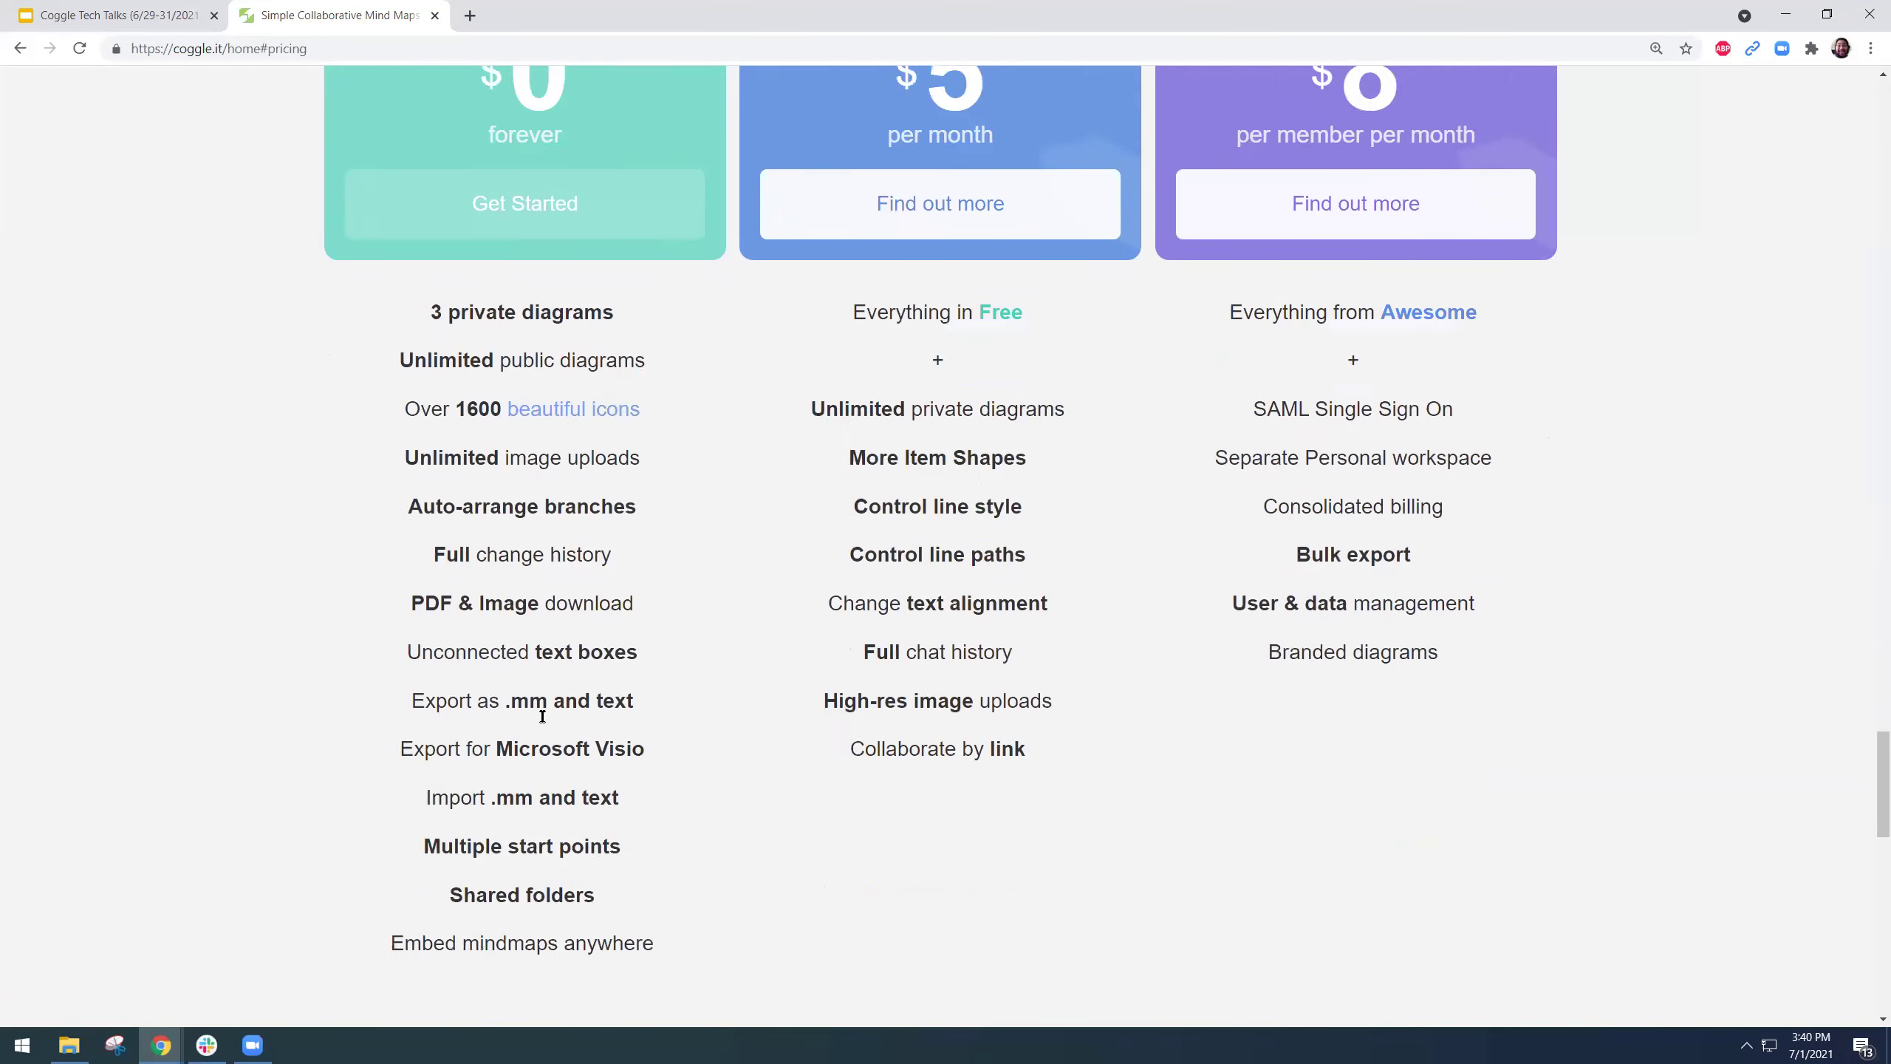
scroll(522, 744, "up", 3)
left_click_drag(615, 526, 432, 543)
scroll(728, 604, "up", 3)
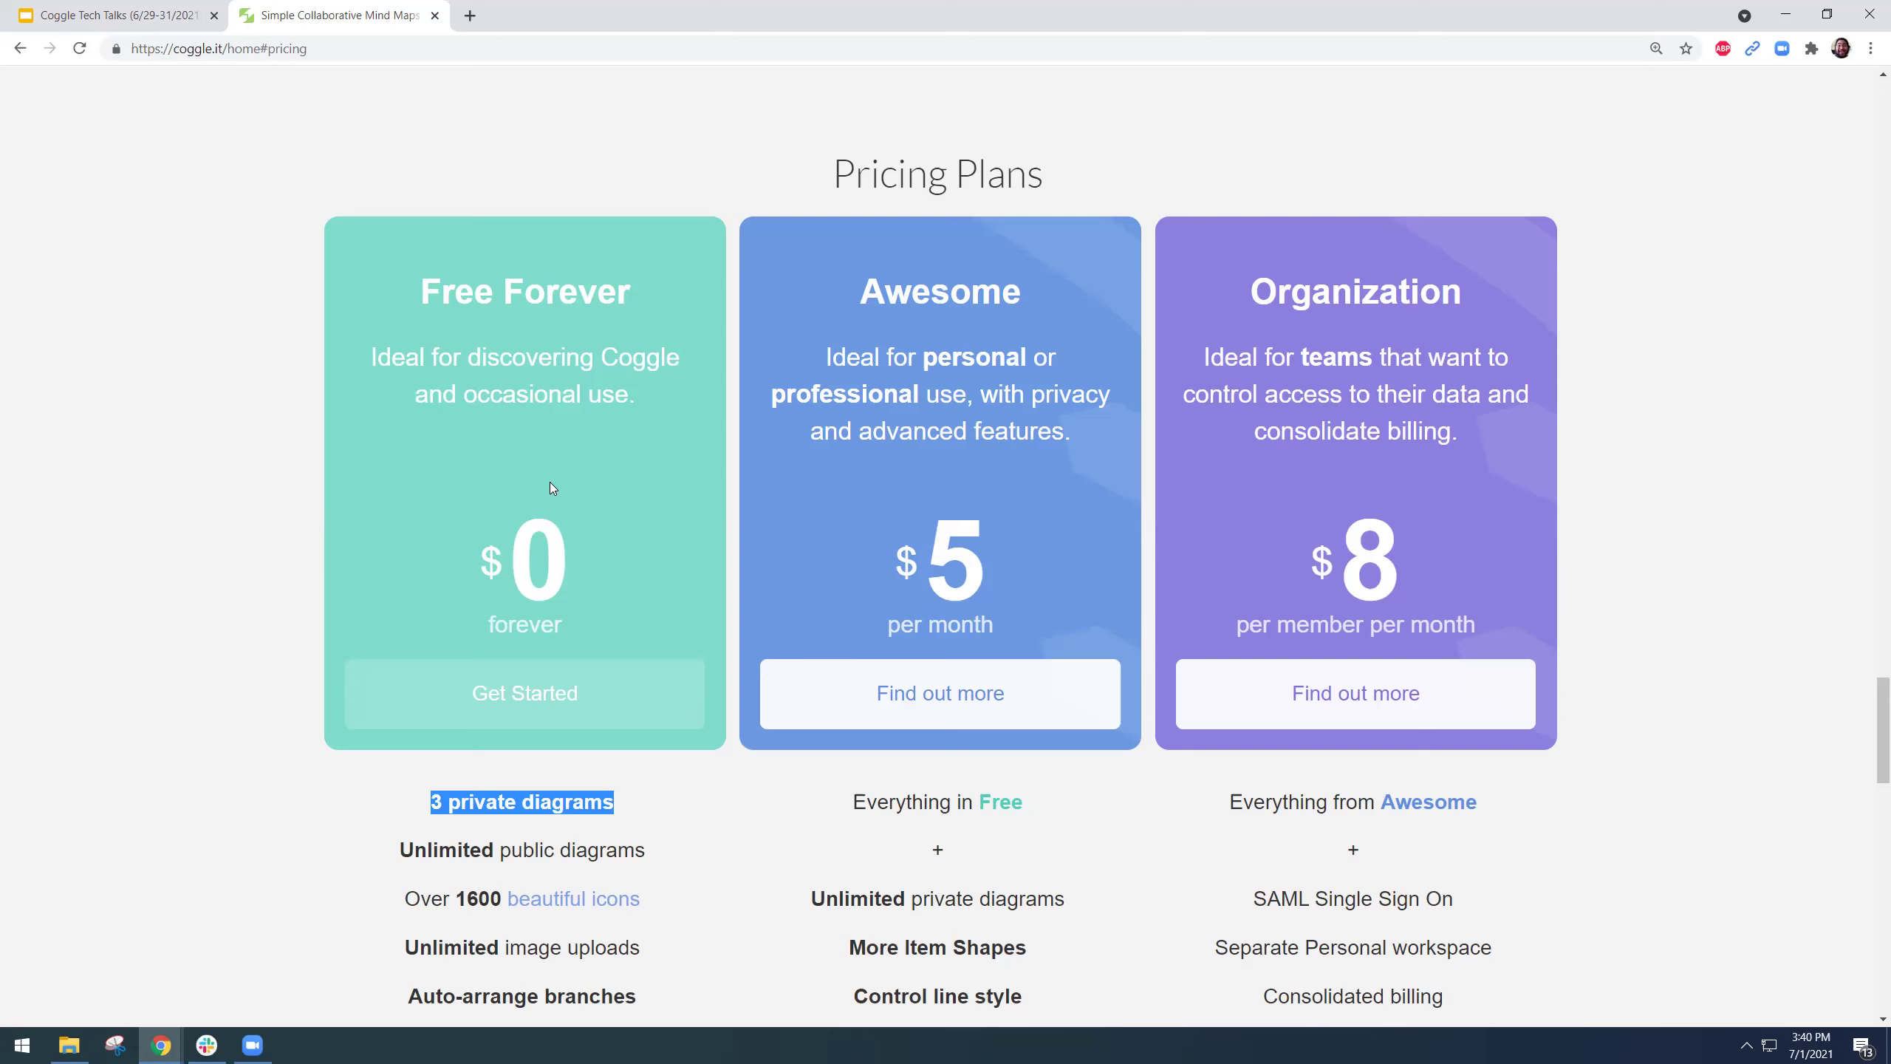
left_click(21, 49)
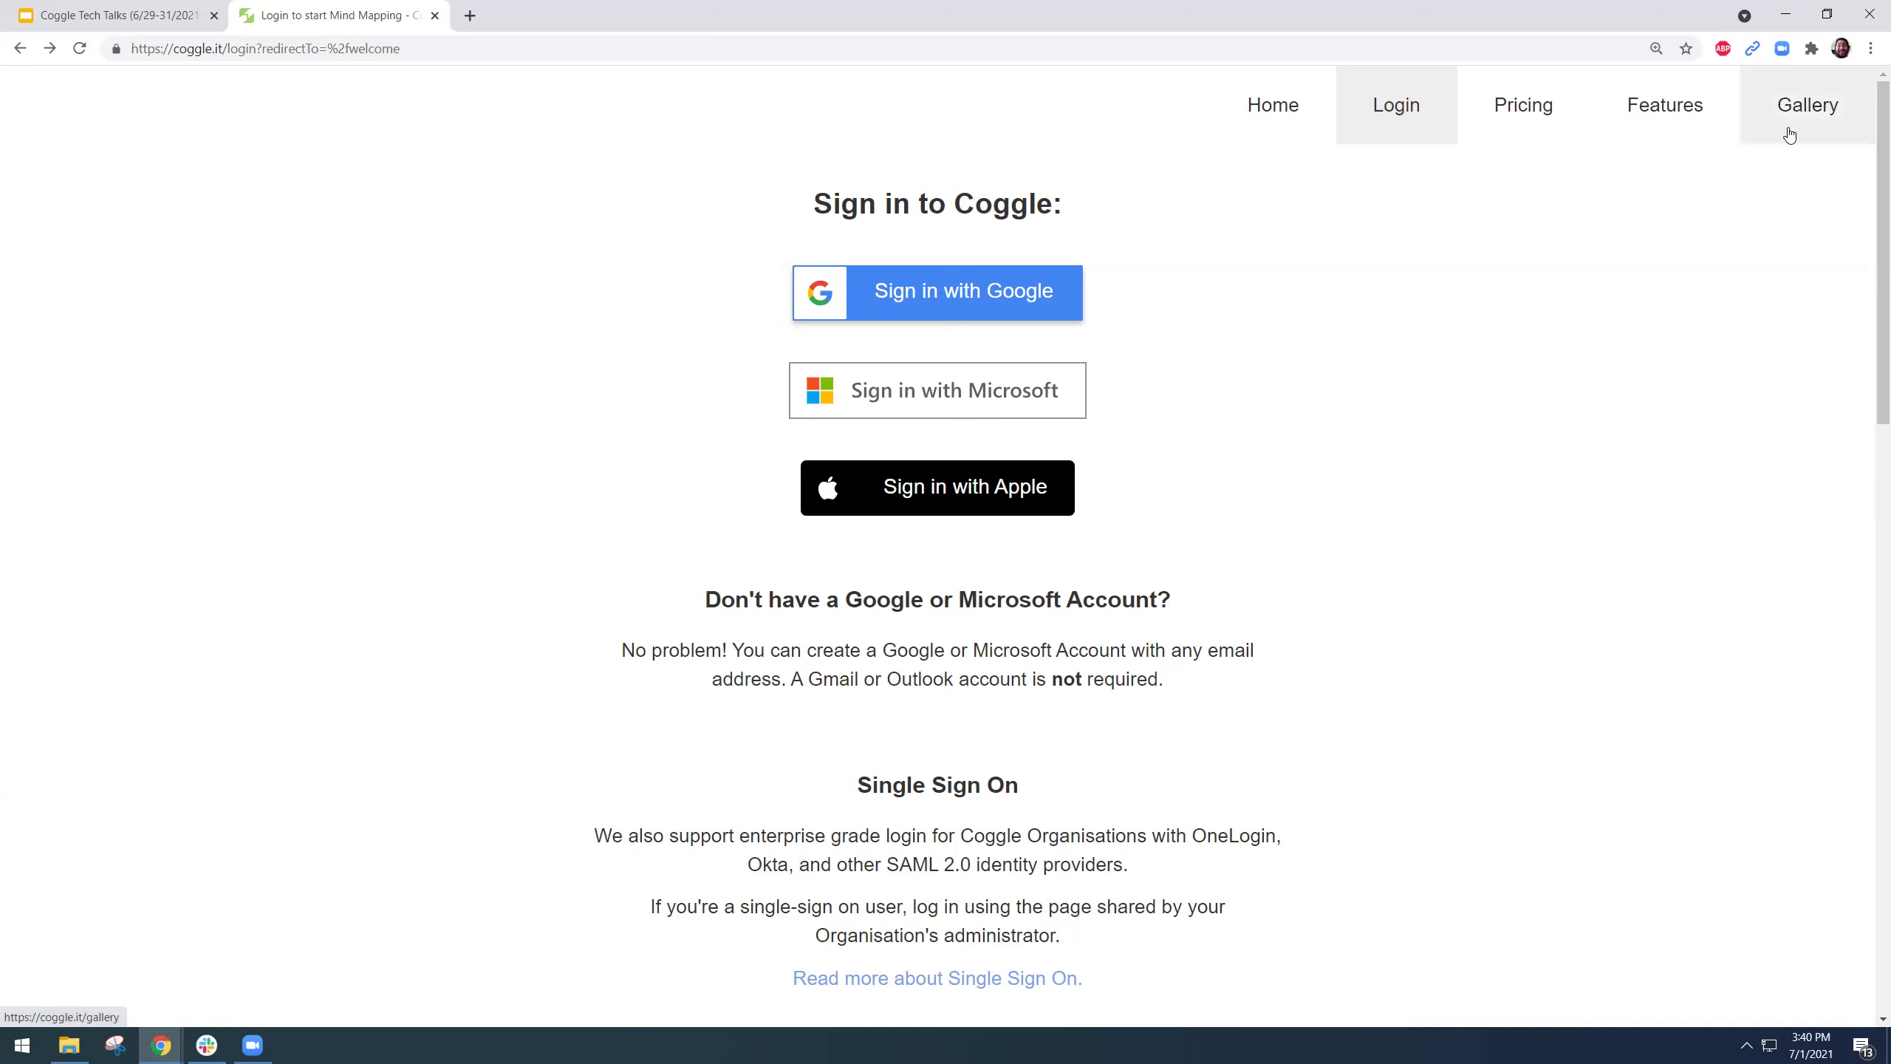
left_click(1820, 124)
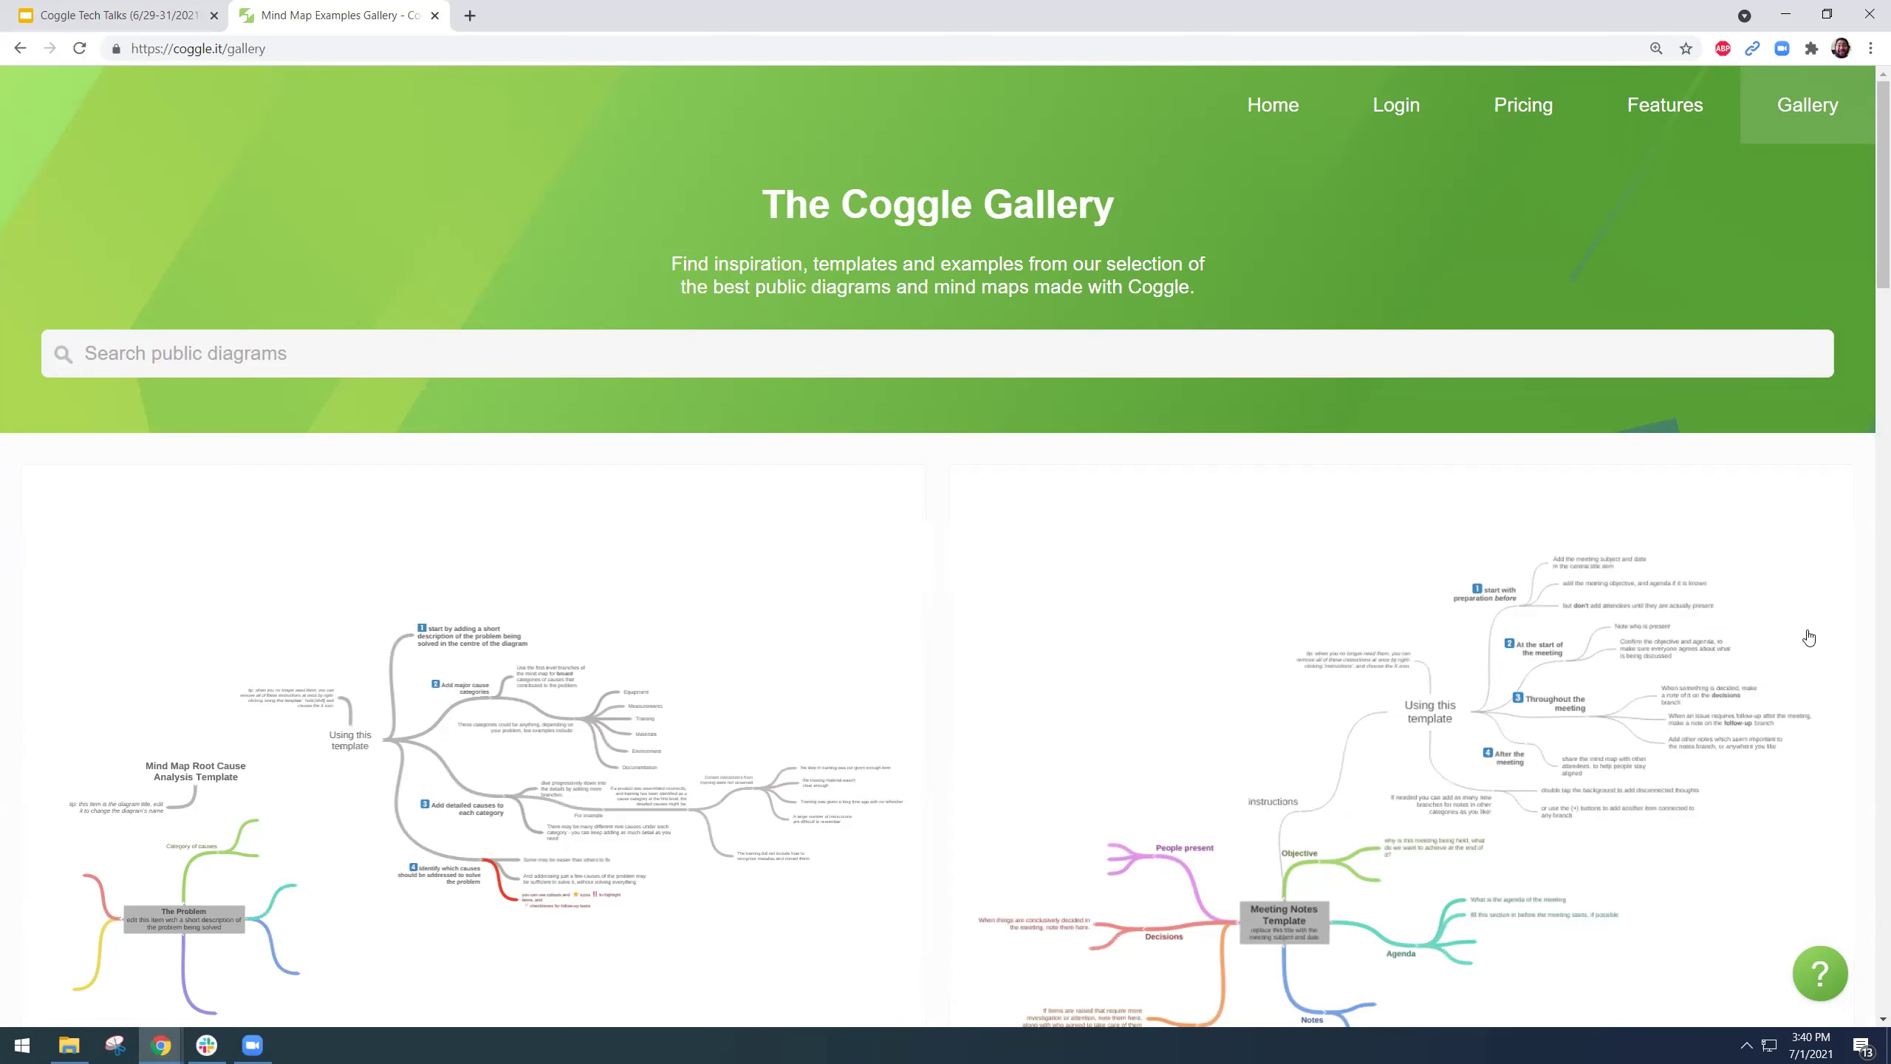
- Scroll through the public gallery, then go to Coggle's Login page with Google, Microsoft and Apple options
scroll(933, 445, "down", 7)
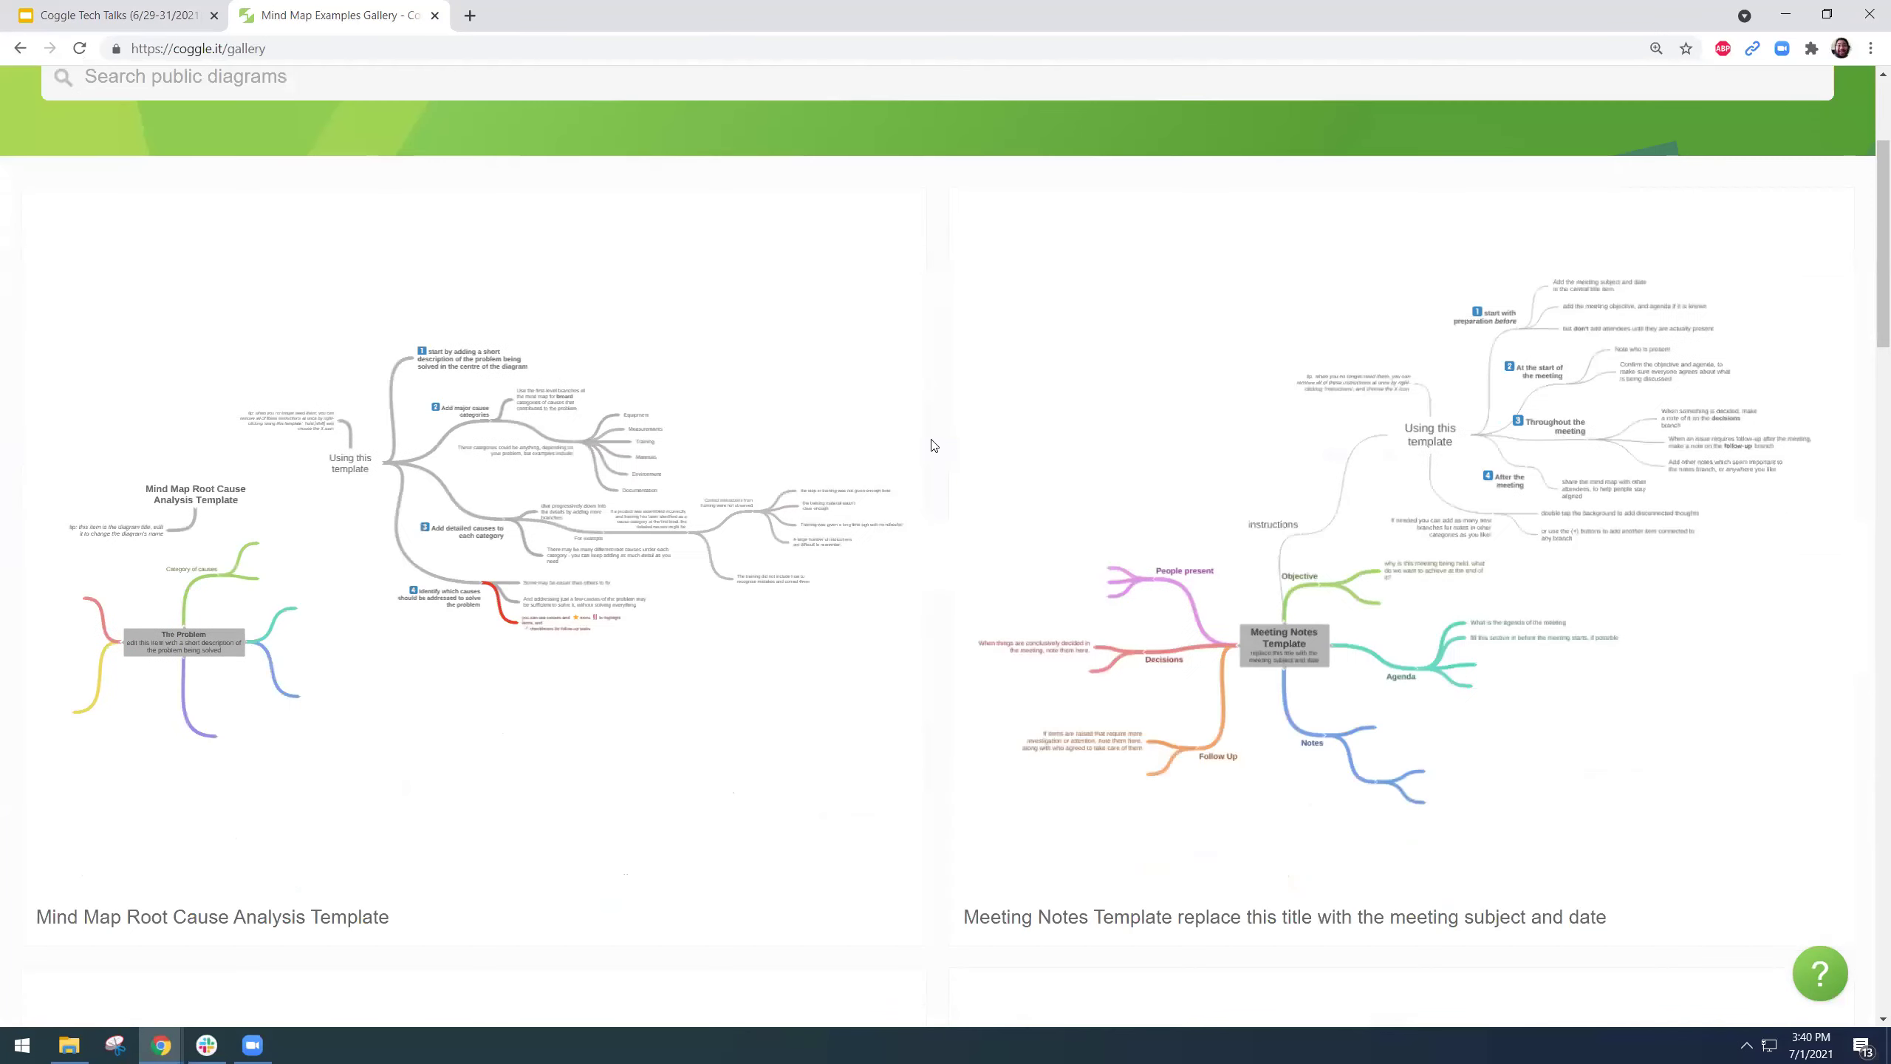
scroll(935, 447, "down", 7)
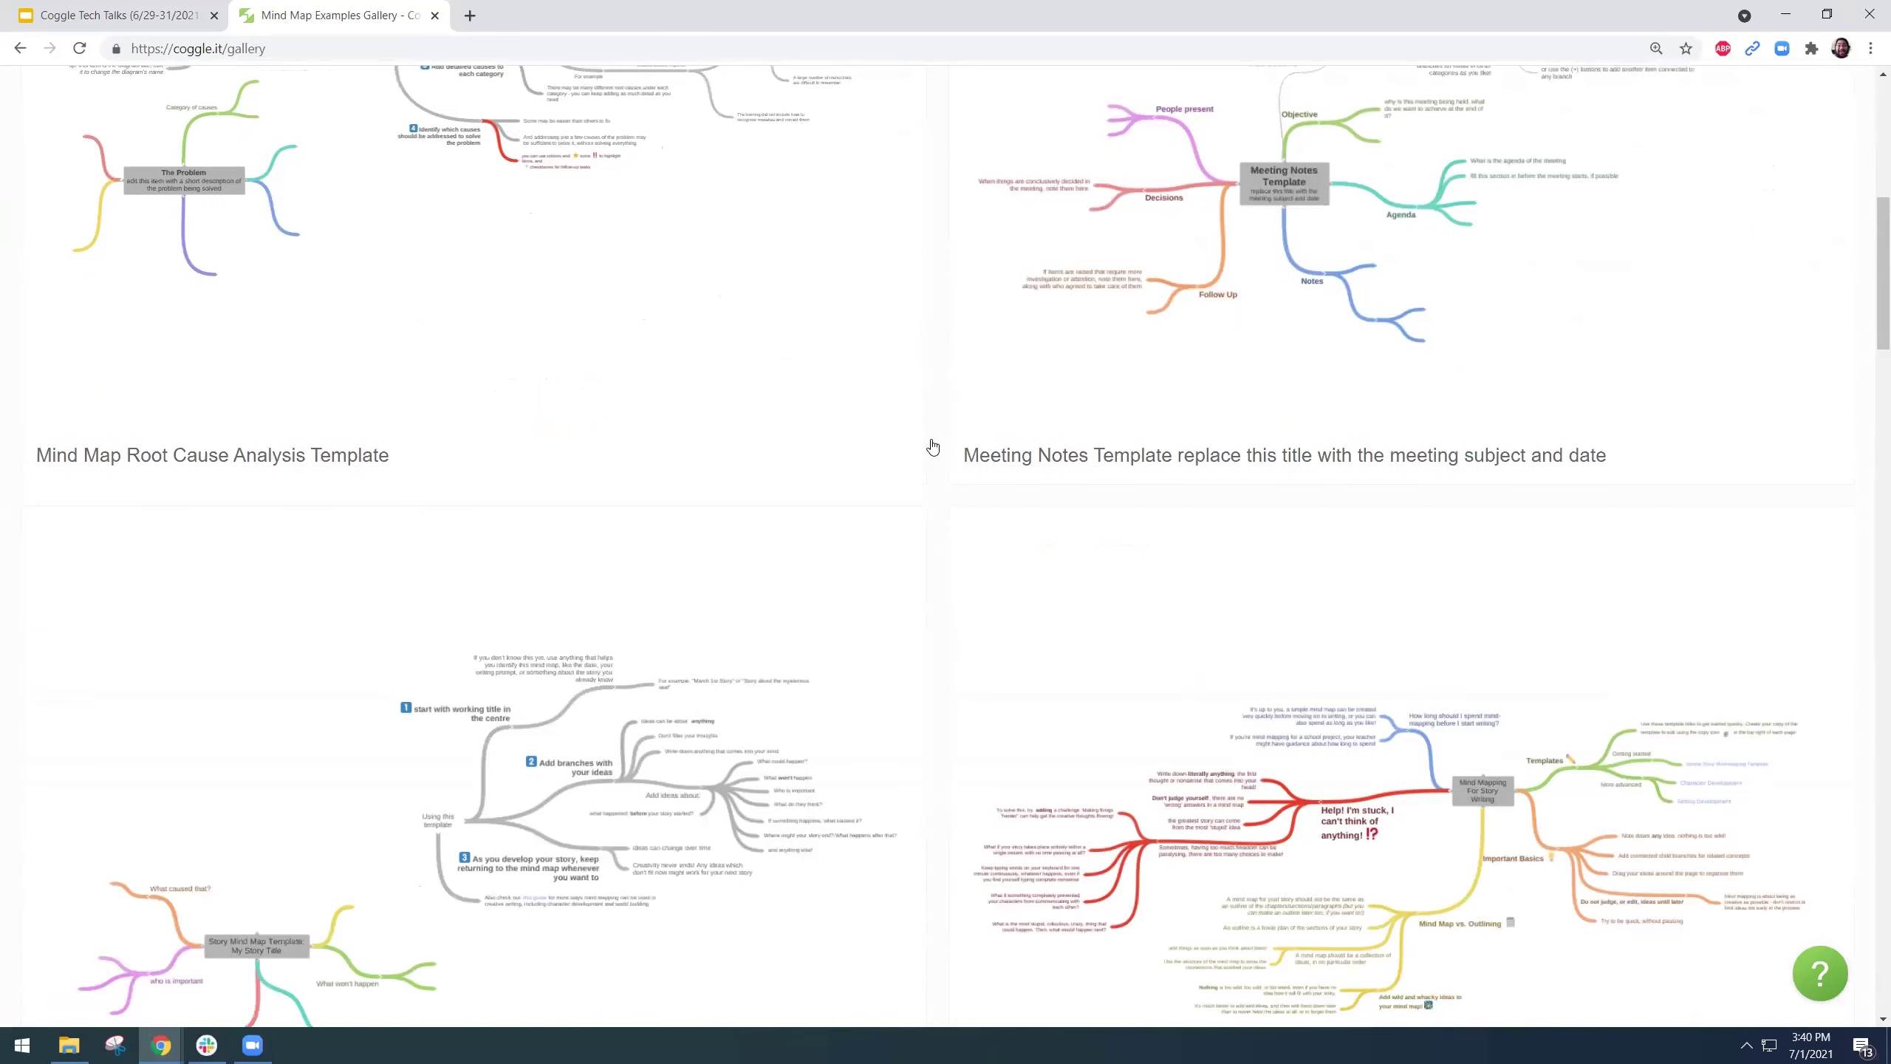
scroll(942, 451, "down", 7)
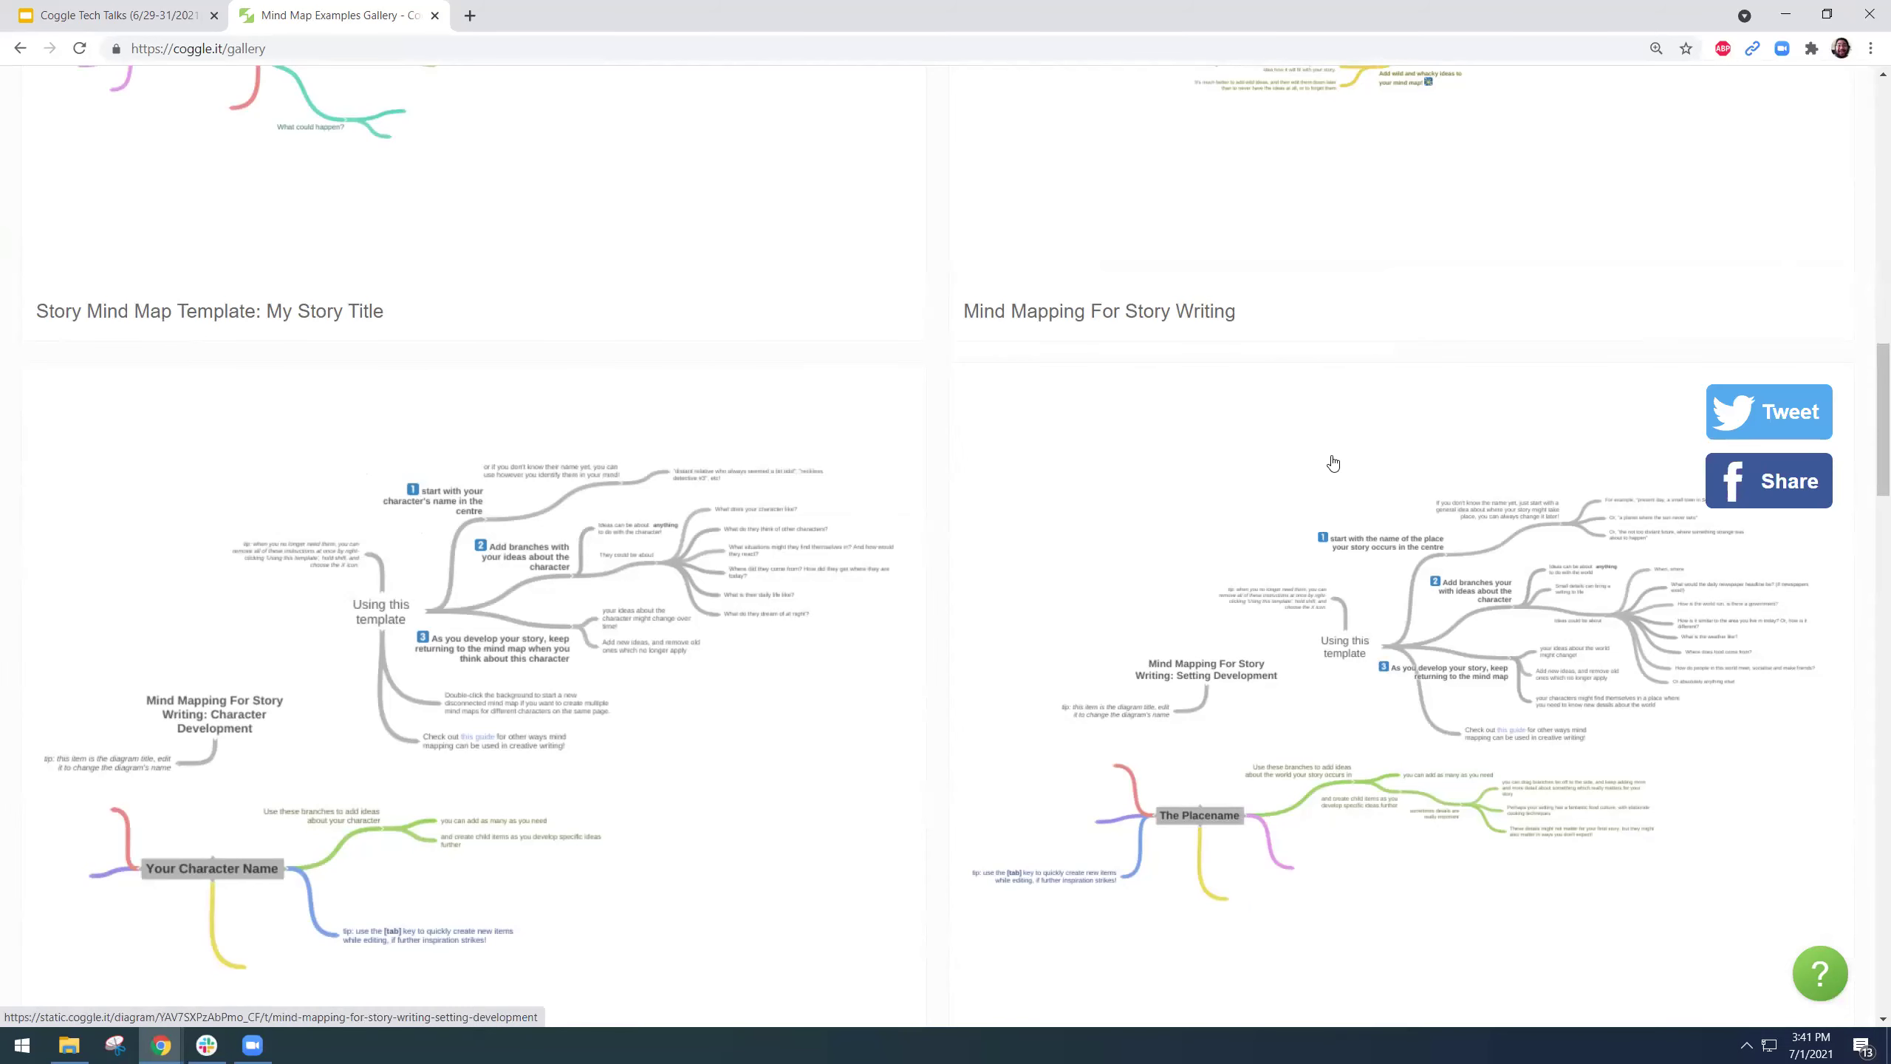
scroll(1333, 456, "down", 6)
scroll(917, 490, "down", 8)
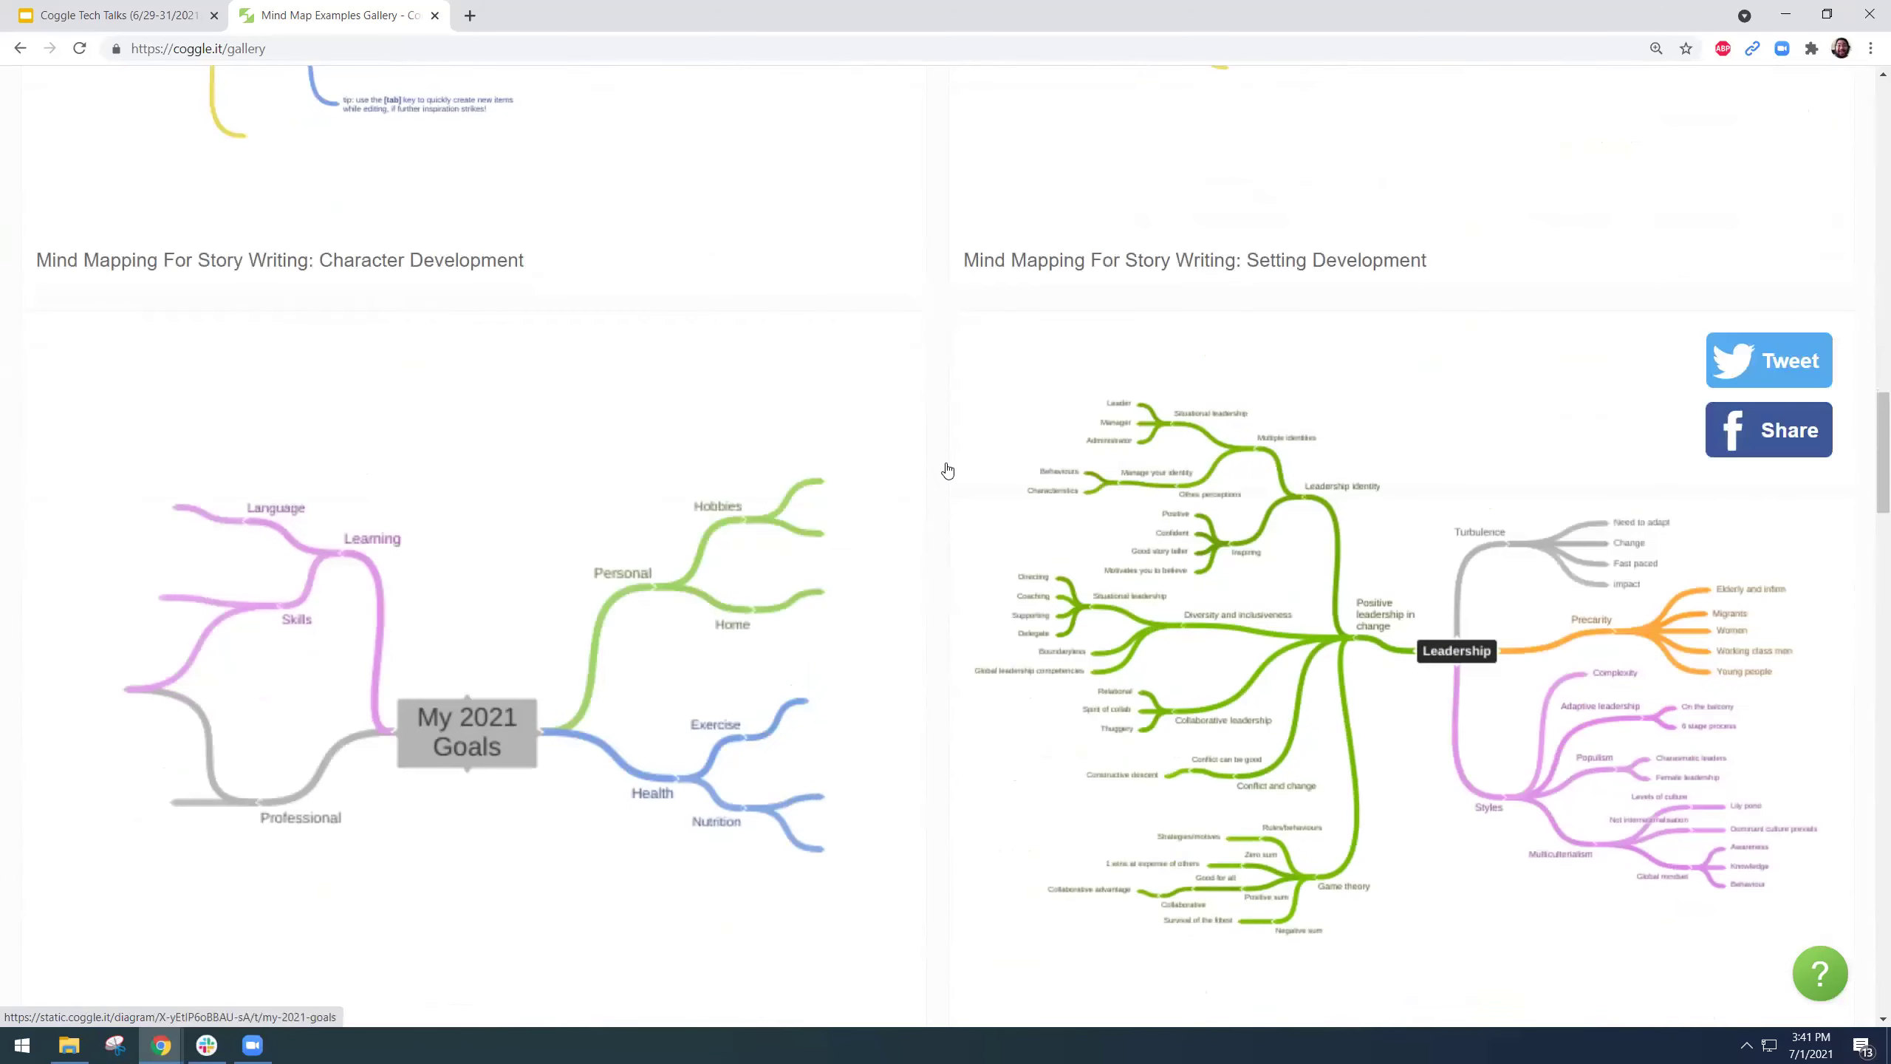
scroll(939, 469, "down", 8)
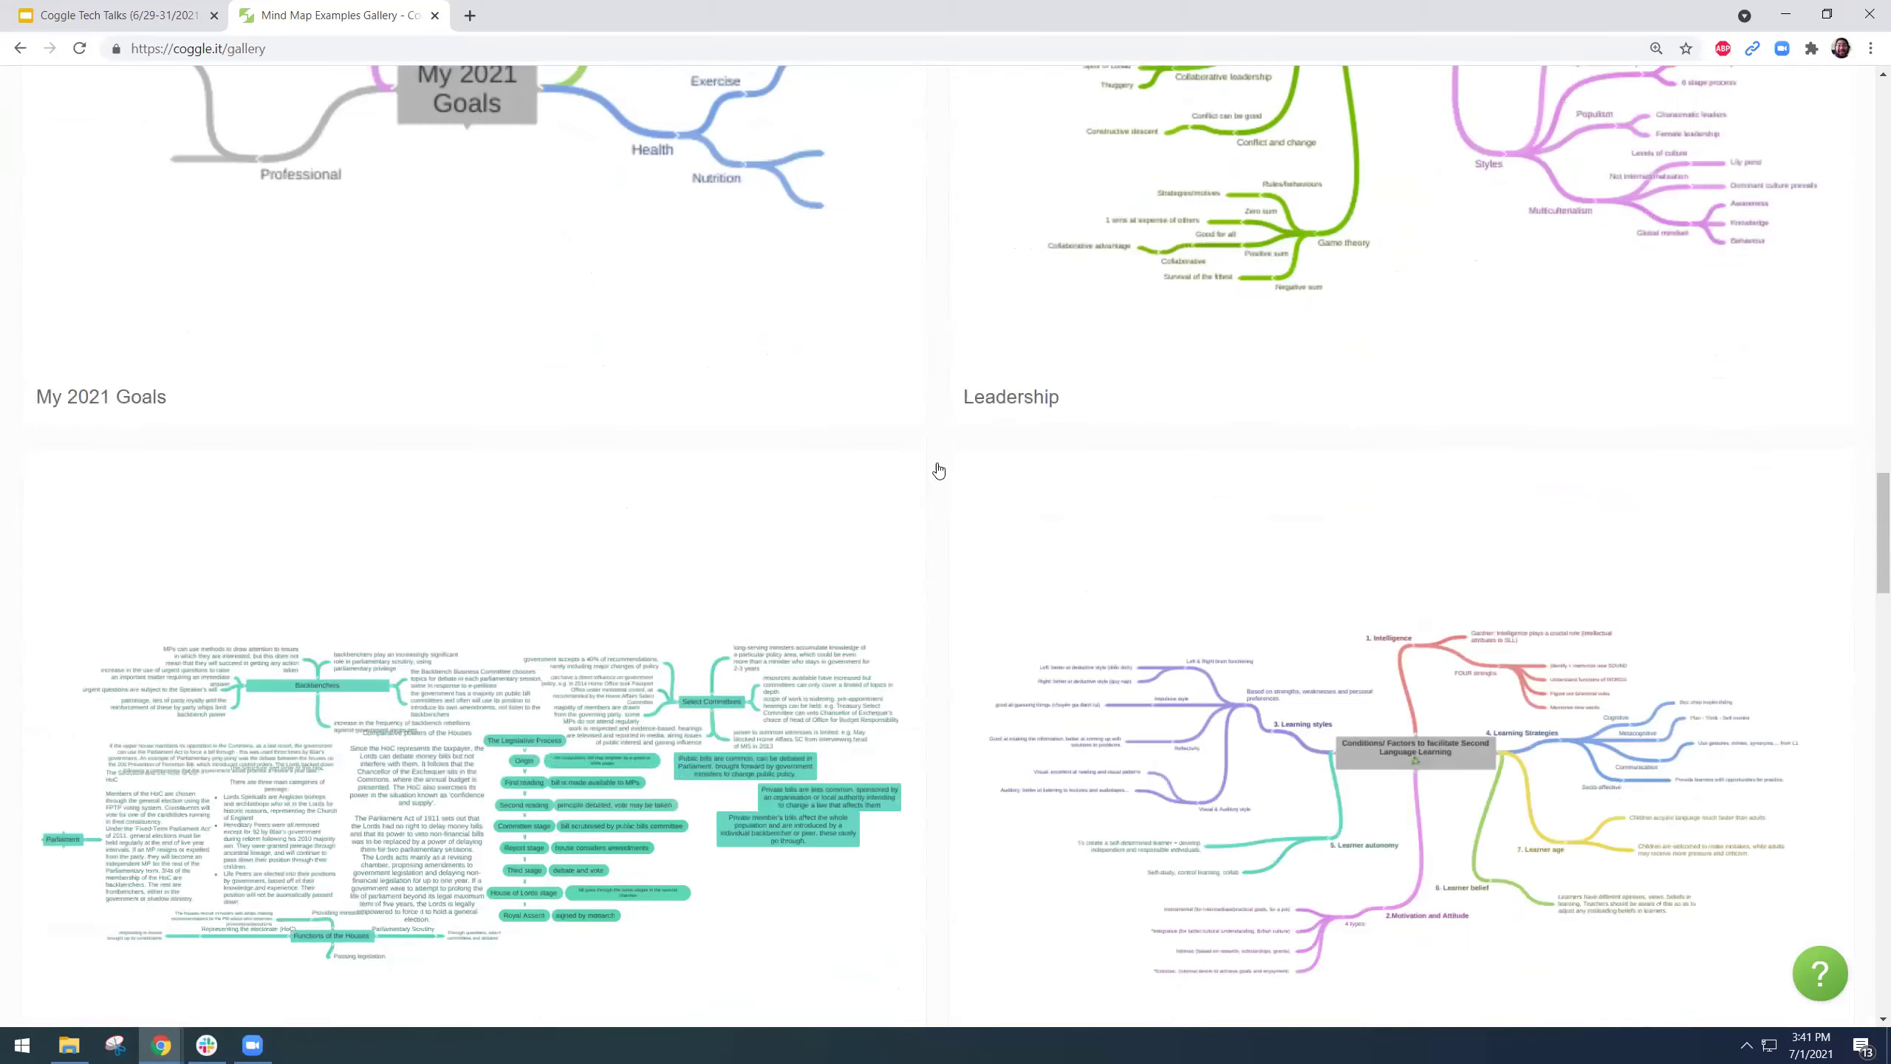
scroll(938, 469, "down", 12)
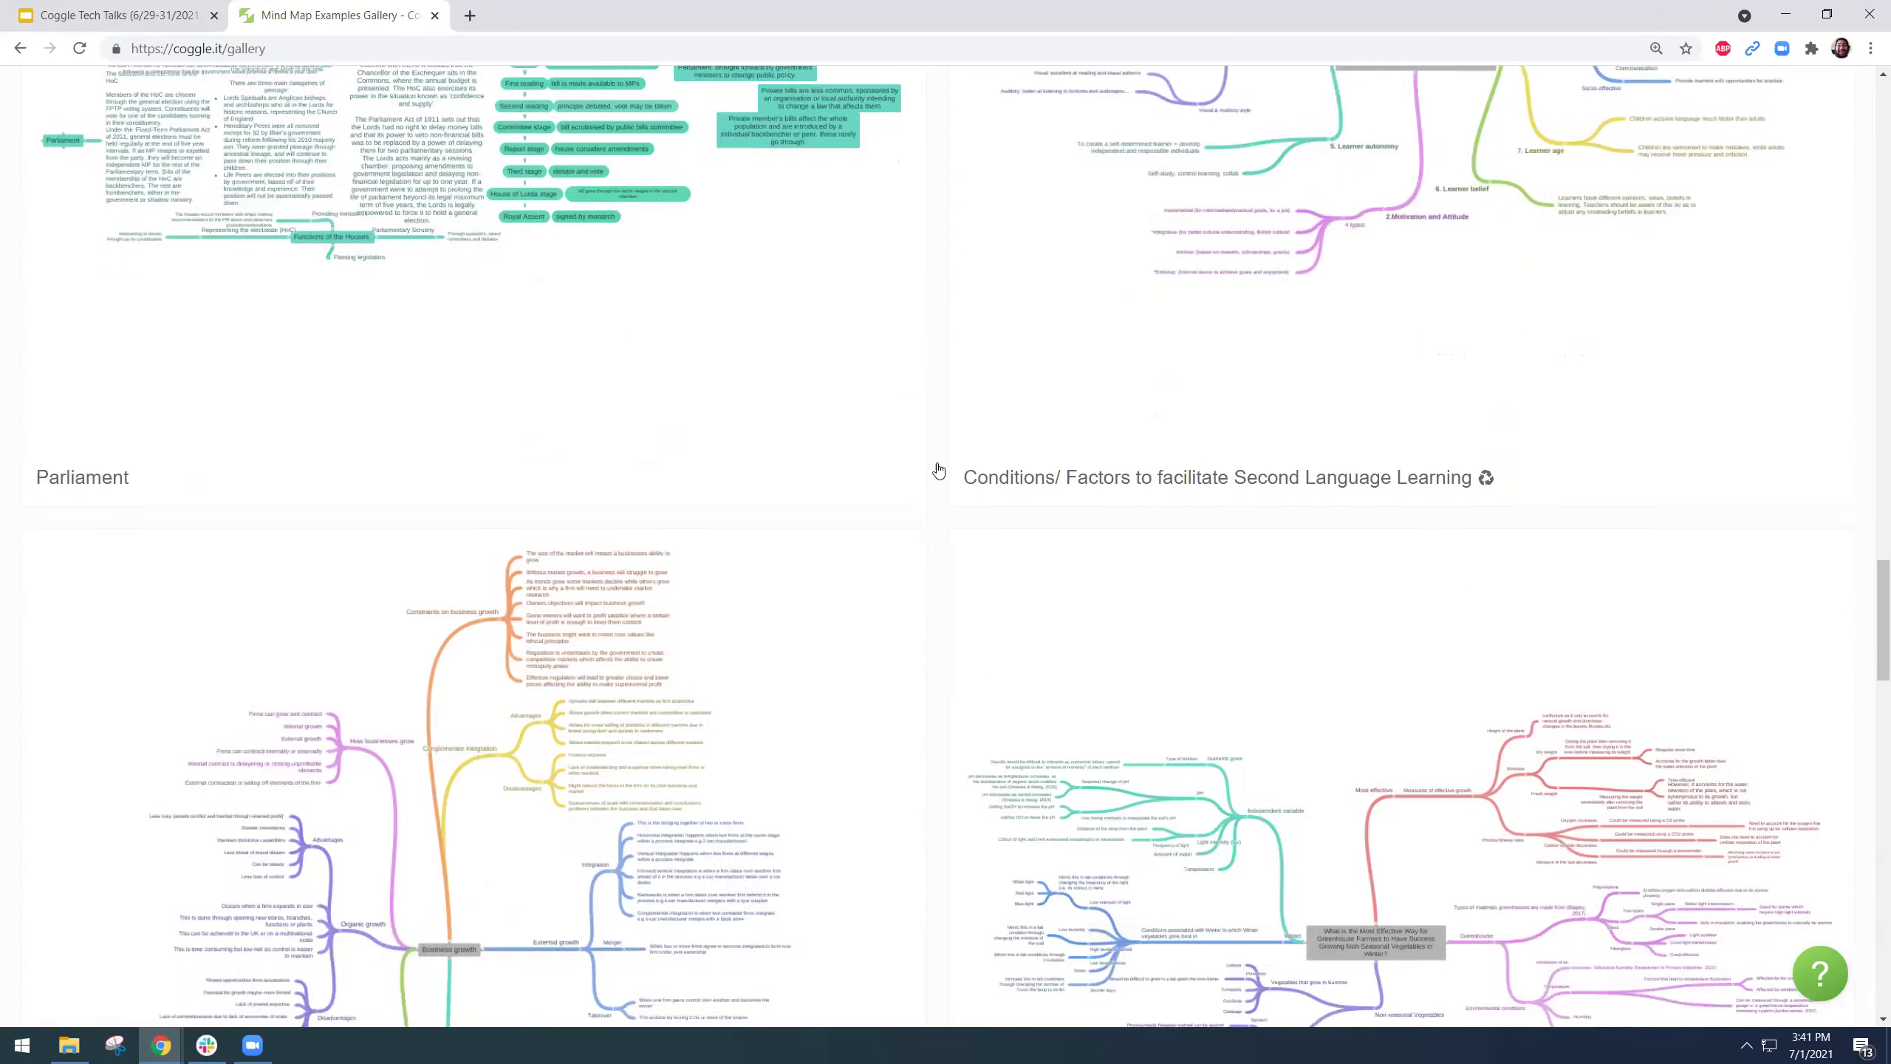
scroll(938, 469, "down", 9)
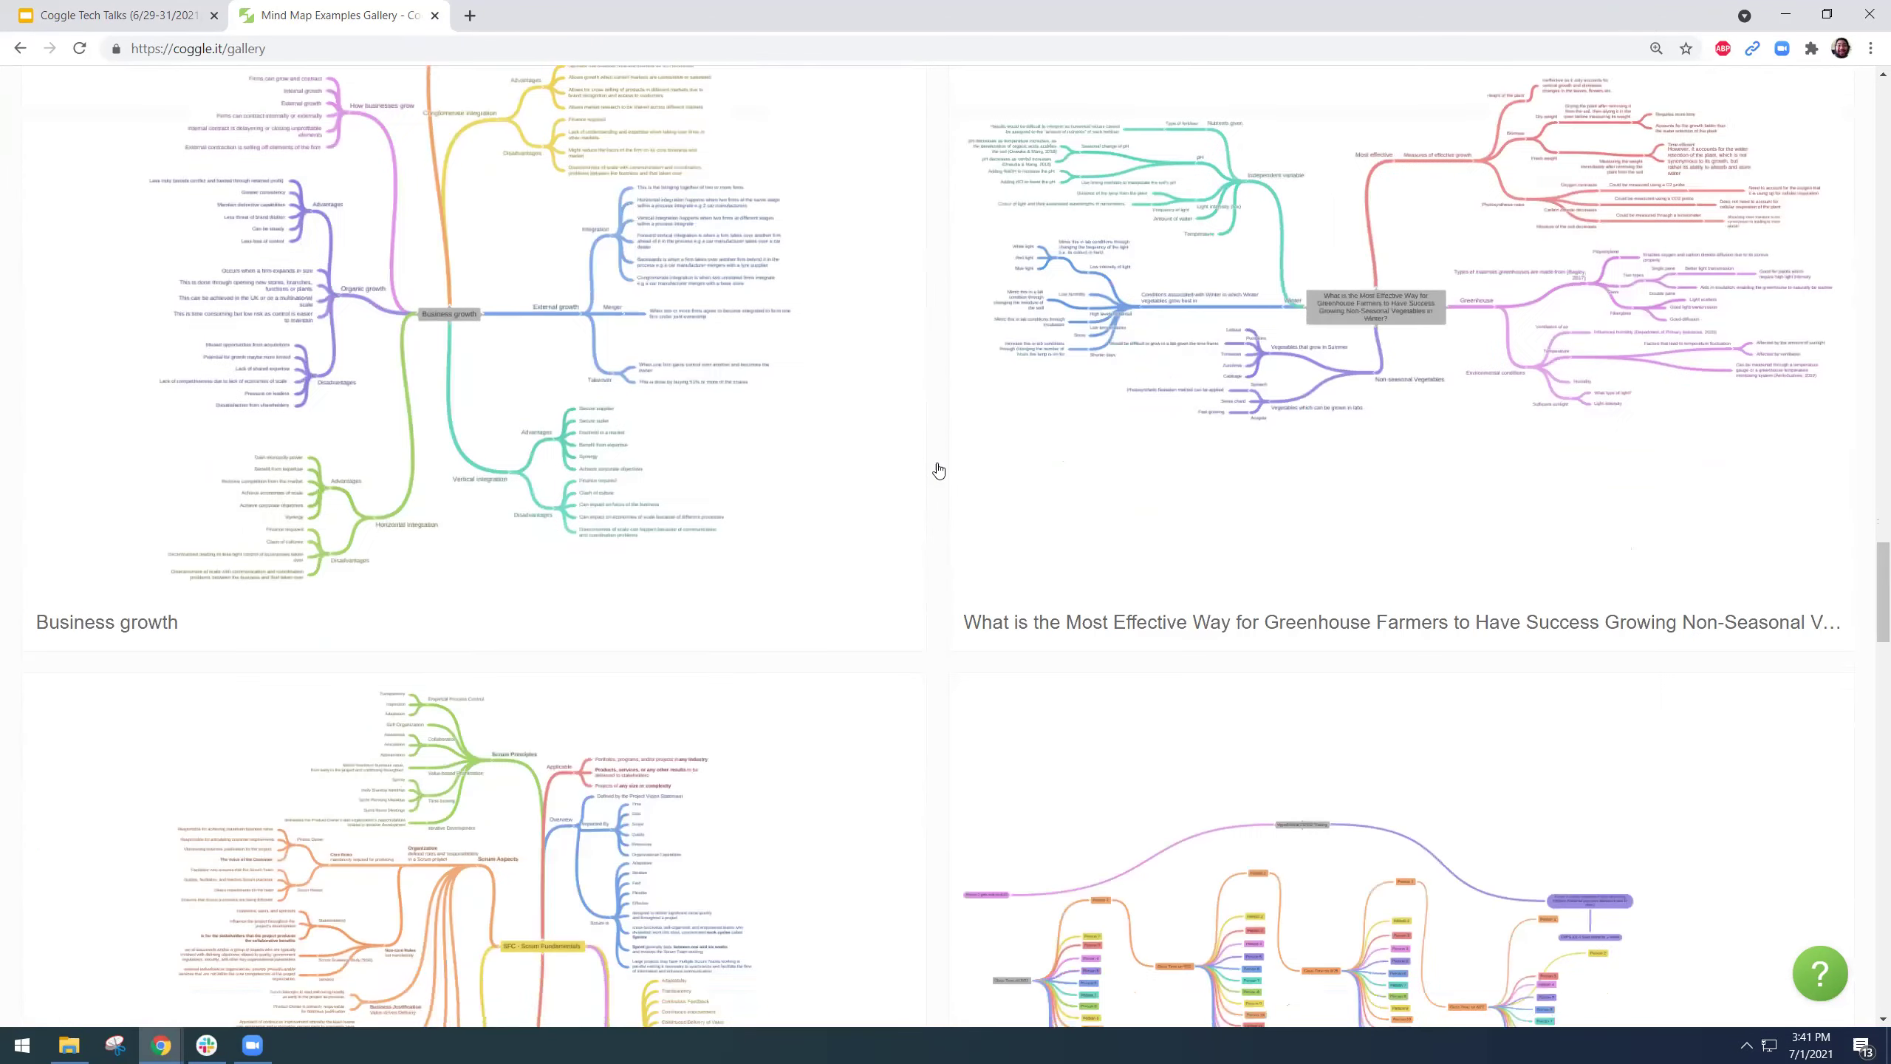
scroll(938, 469, "down", 12)
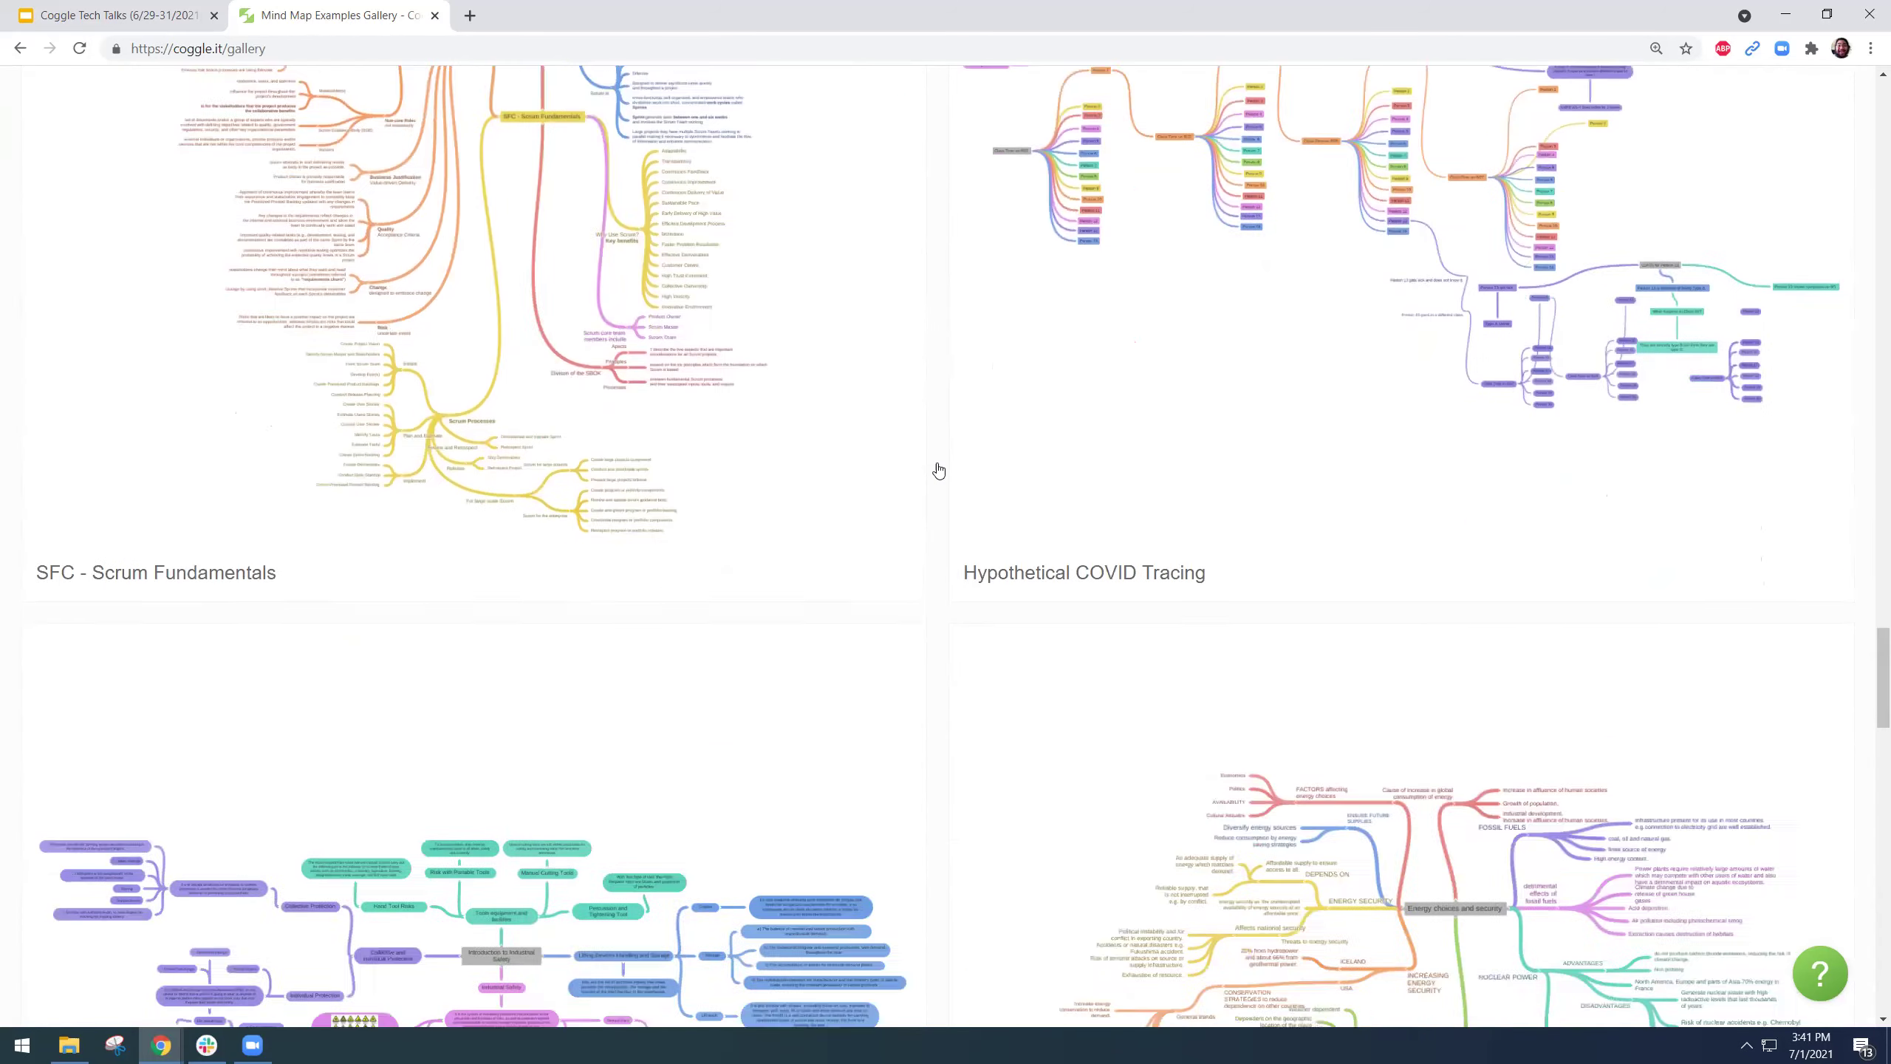
scroll(939, 469, "down", 18)
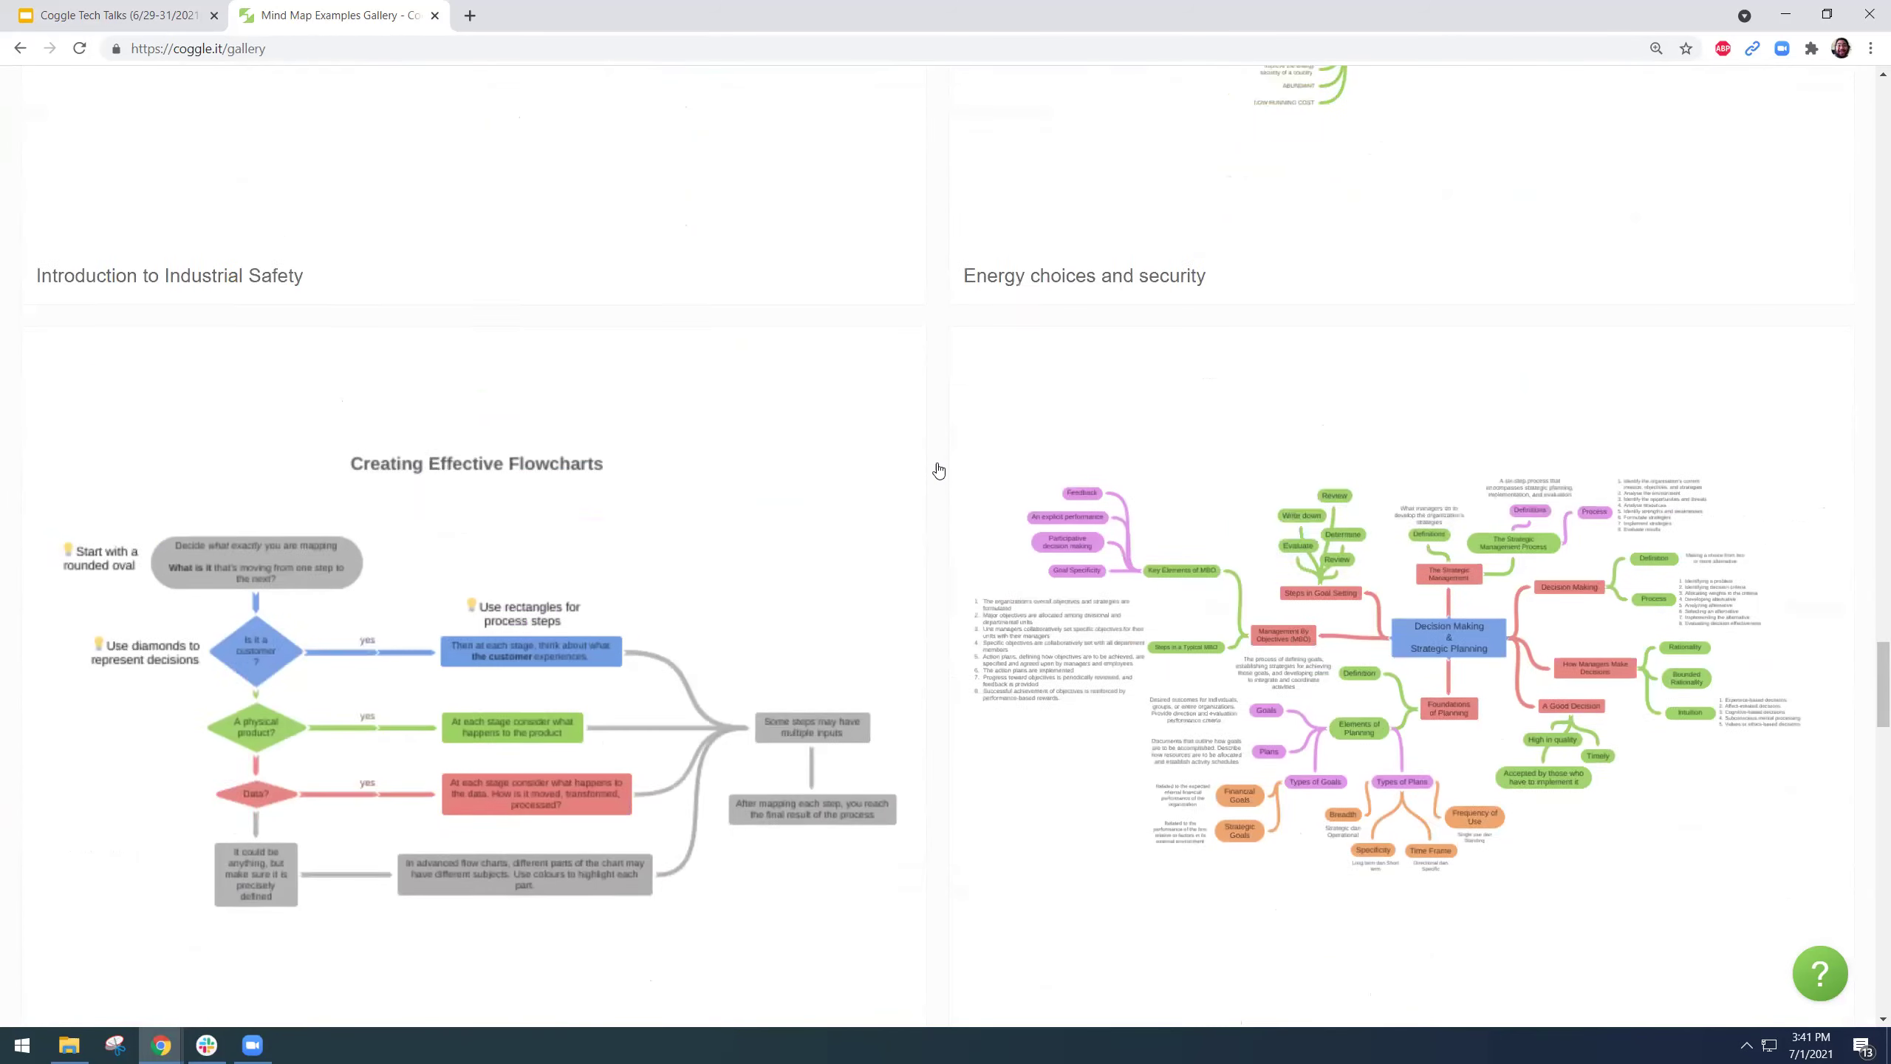
scroll(938, 469, "down", 6)
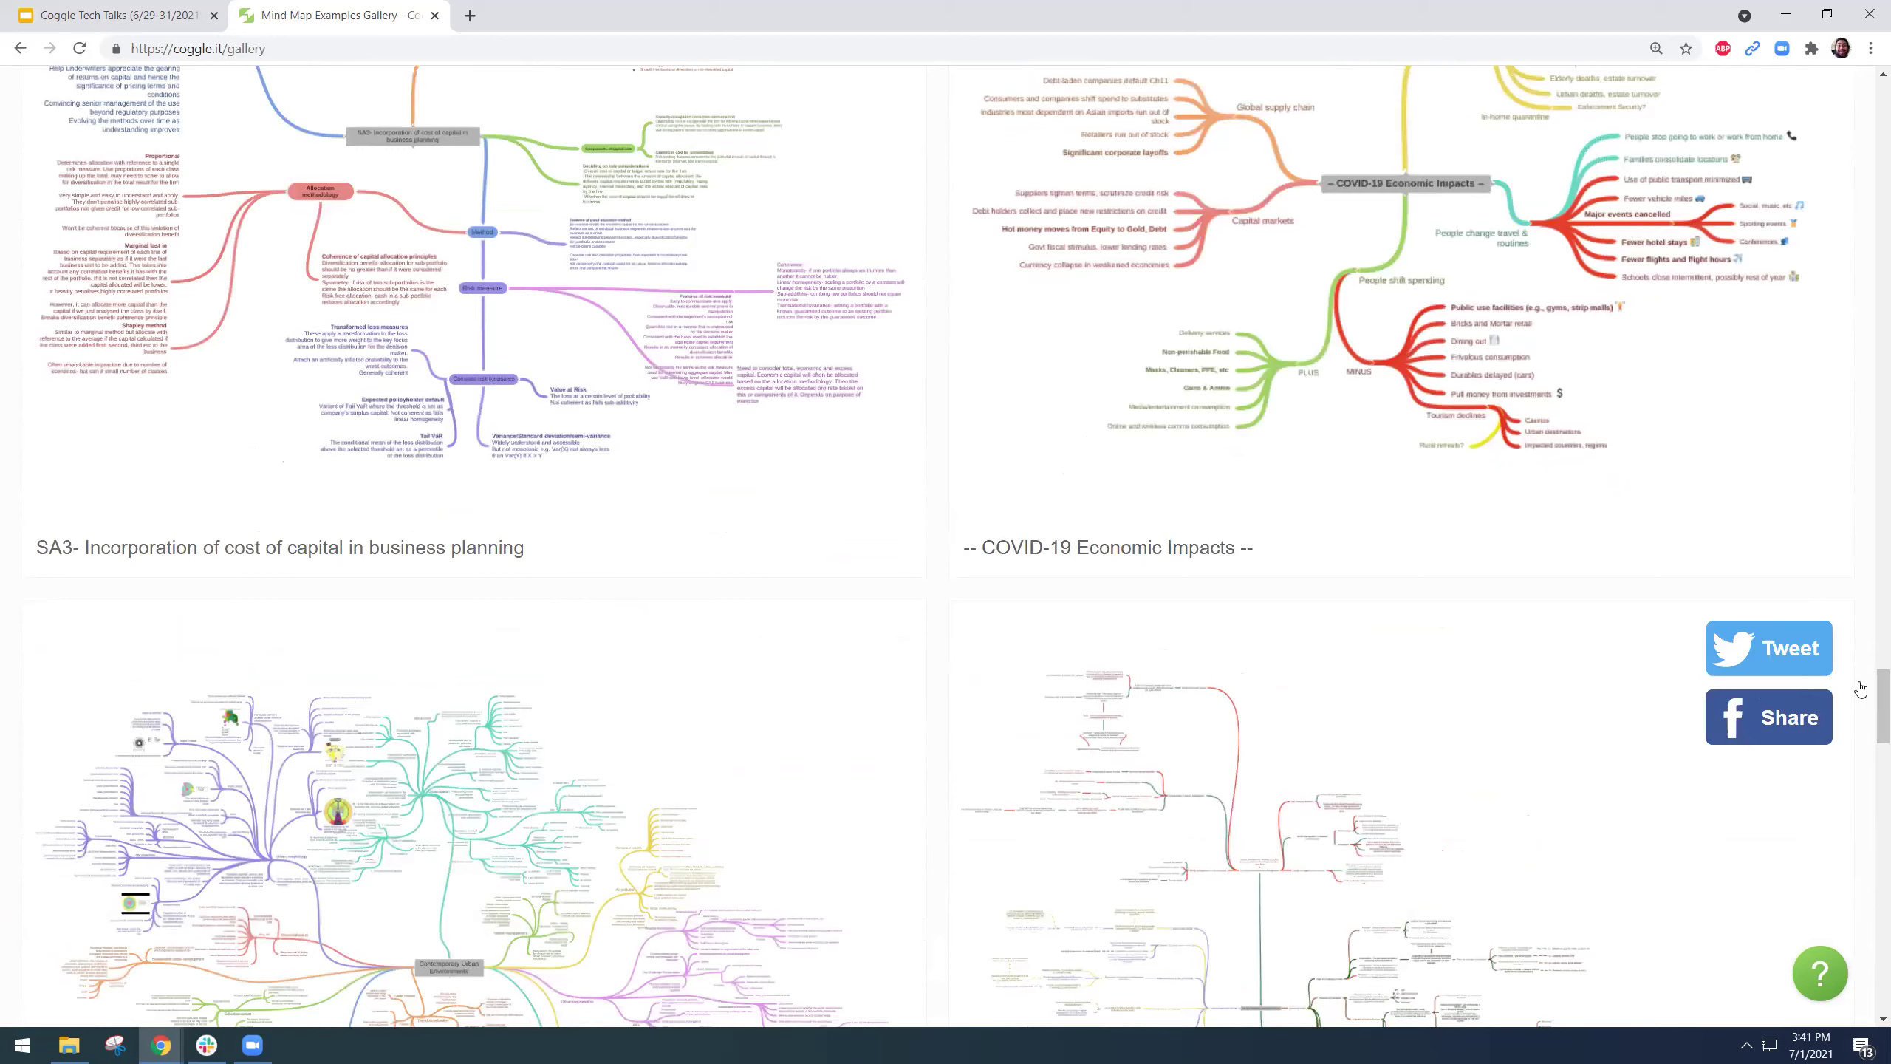
scroll(1869, 713, "down", 20)
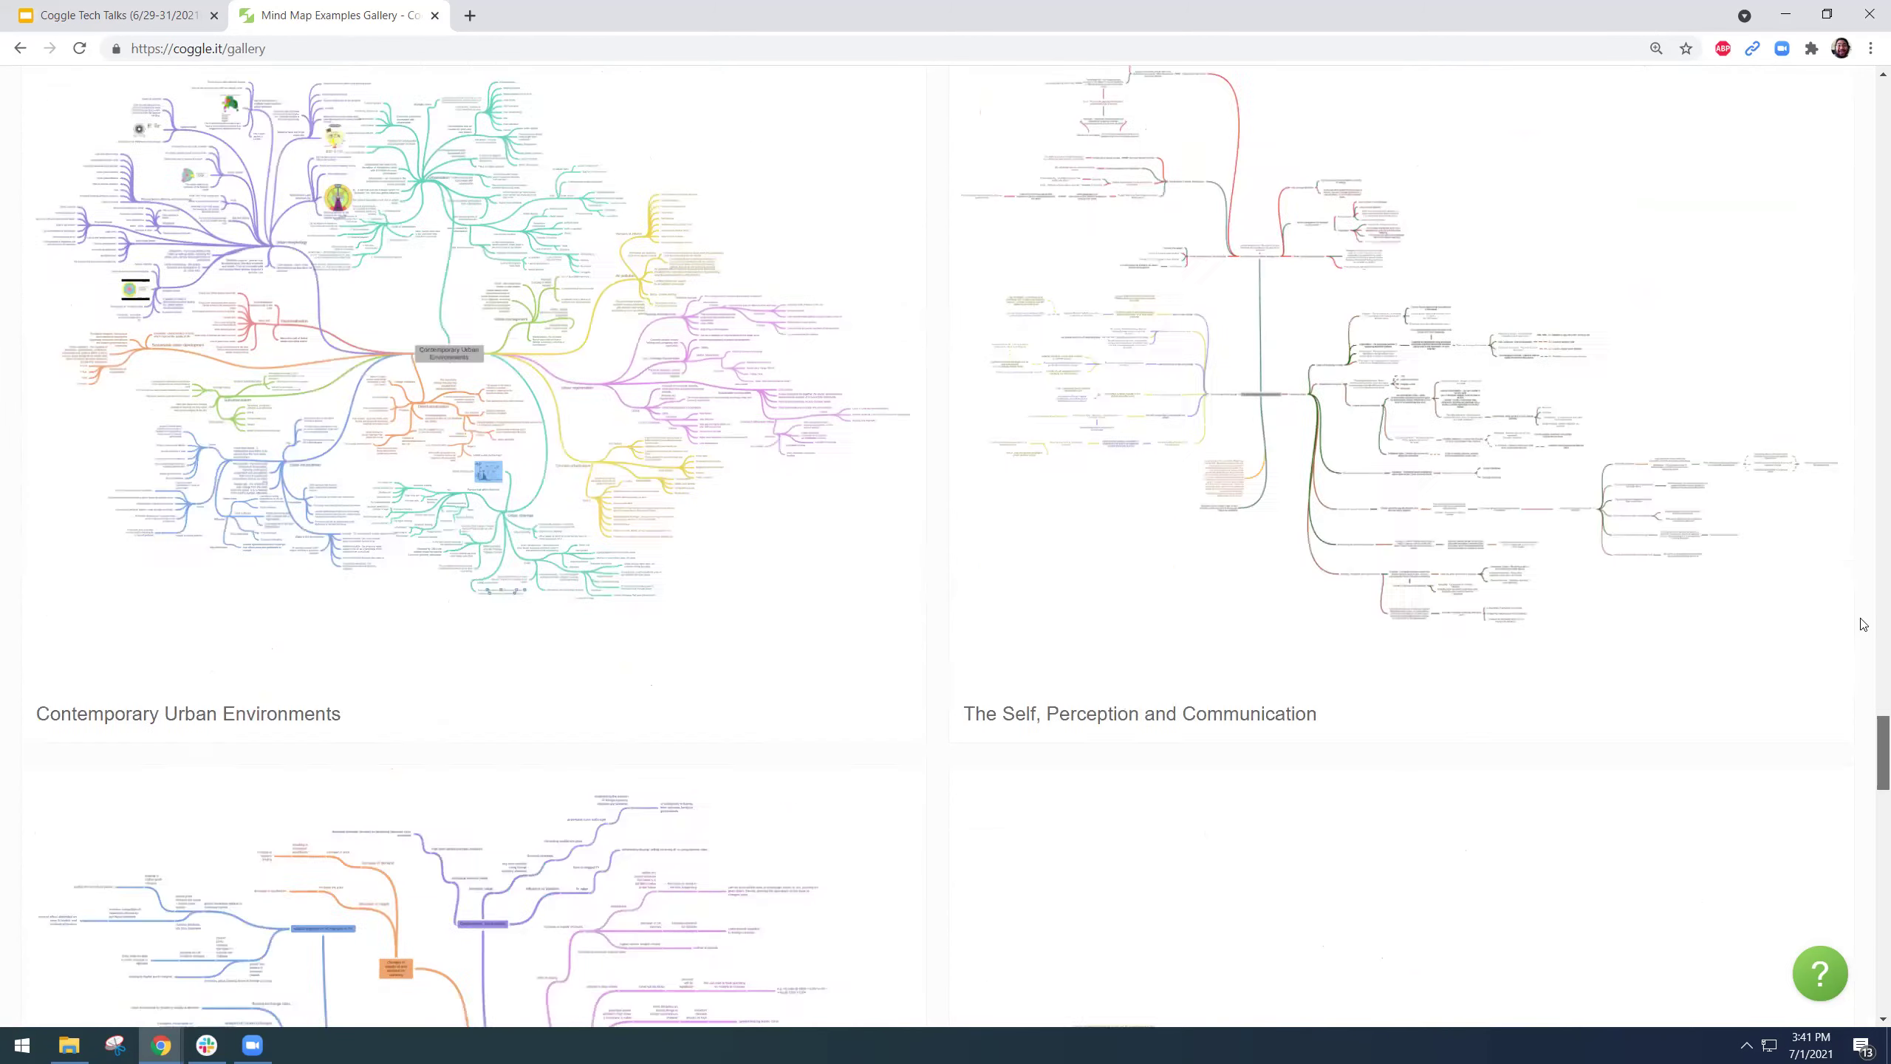
left_click_drag(1871, 46, 1871, 46)
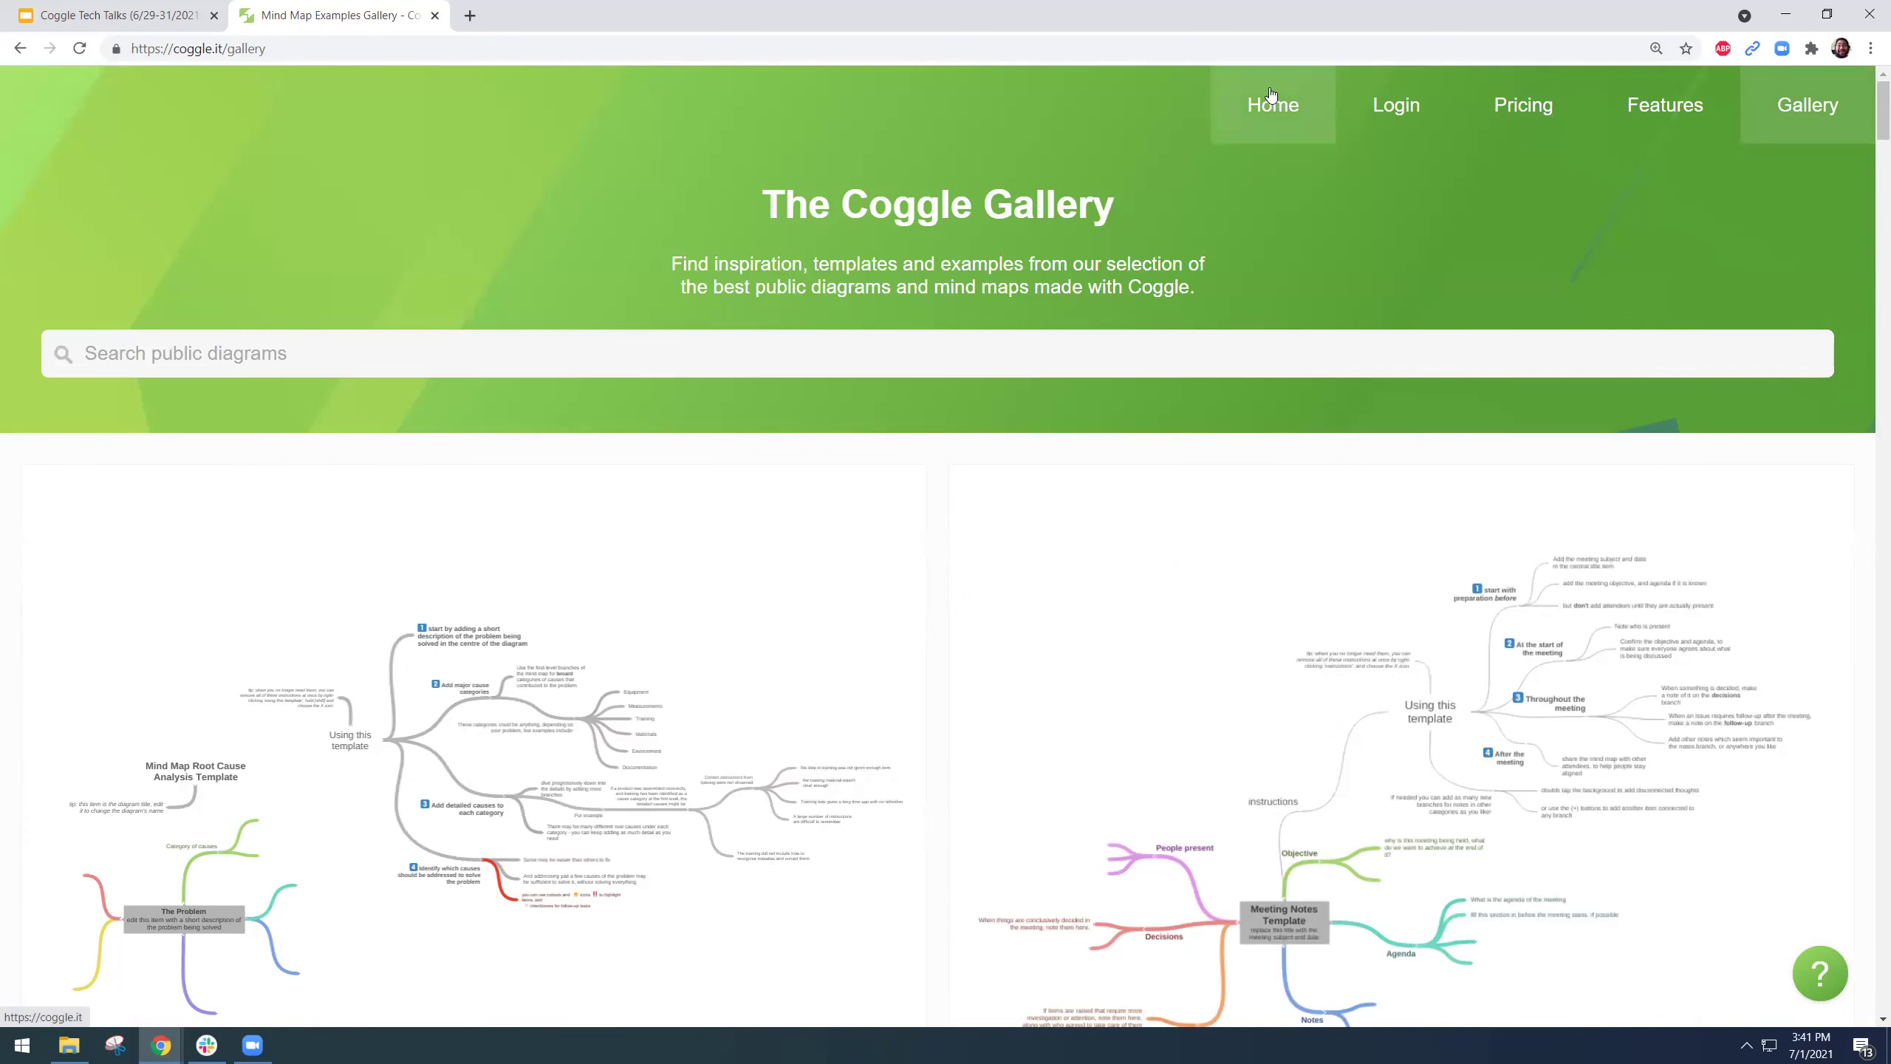
left_click(1390, 119)
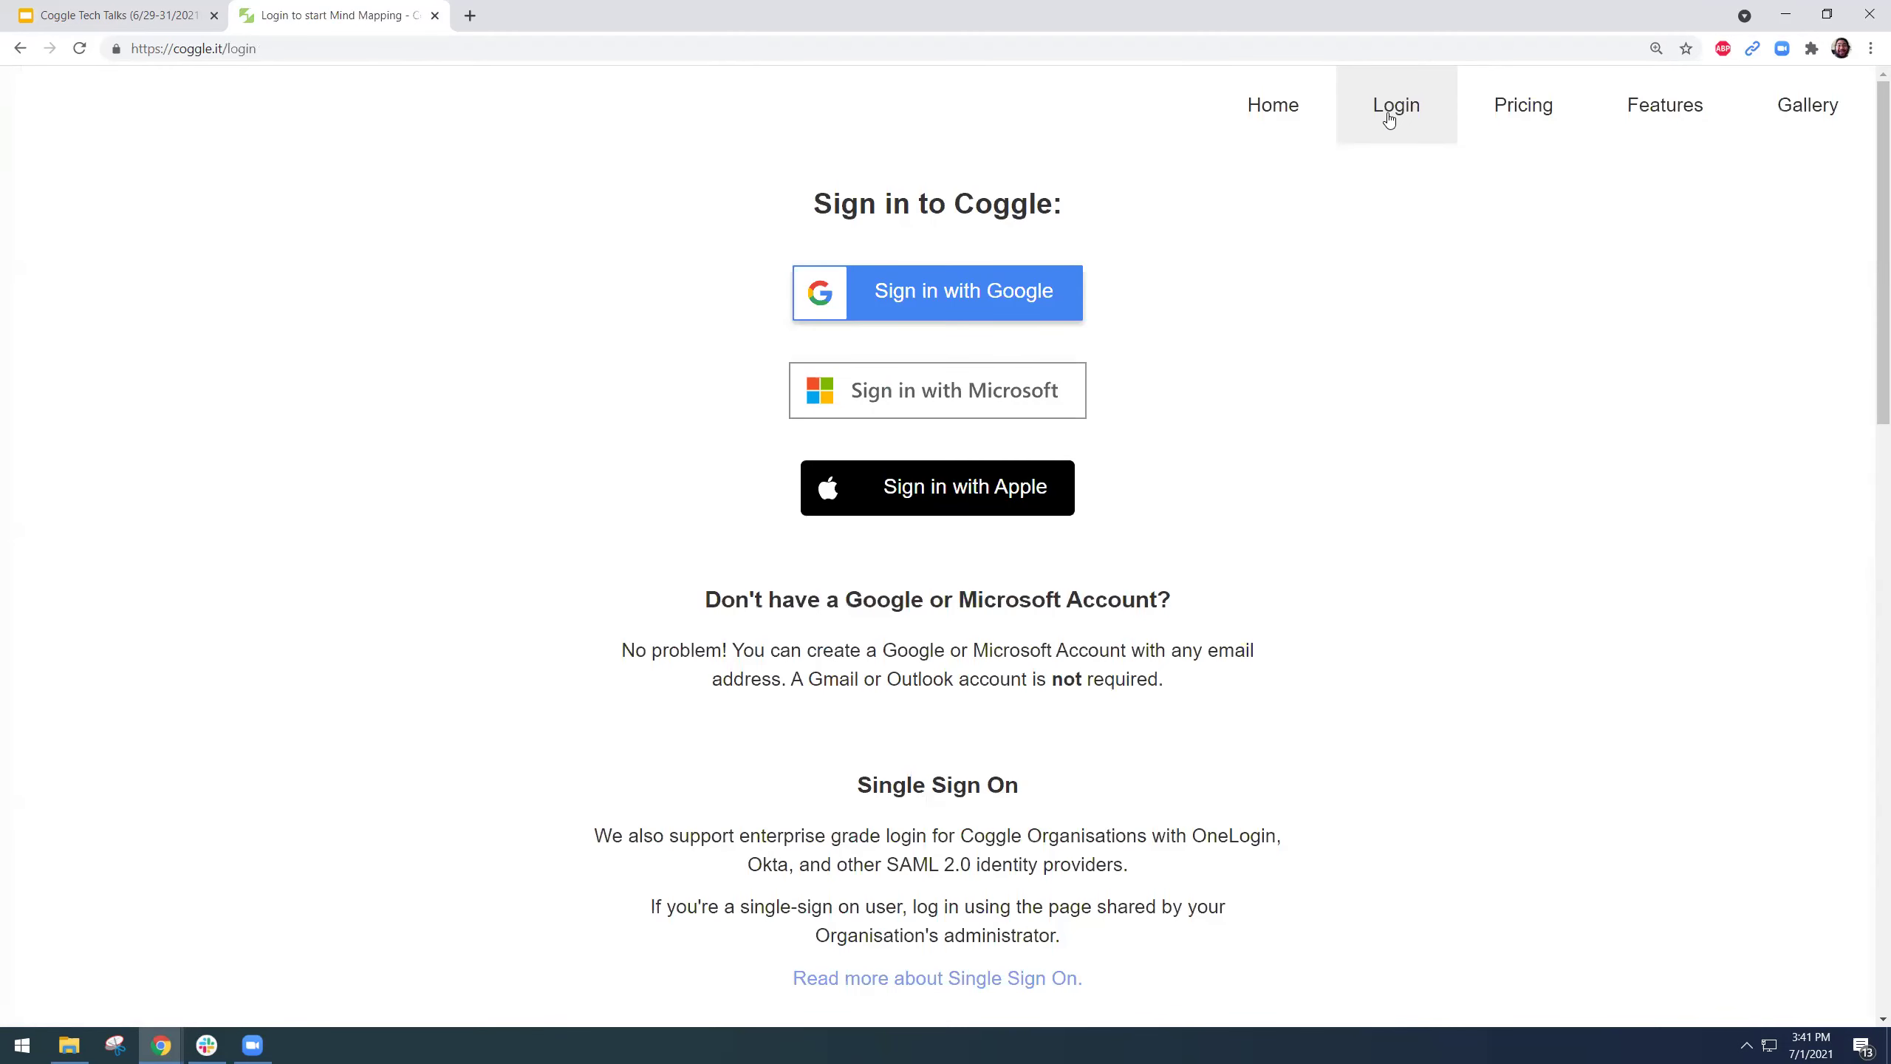
- Sign in with Google using the work account to reach the Created By You dashboard
left_click(1006, 296)
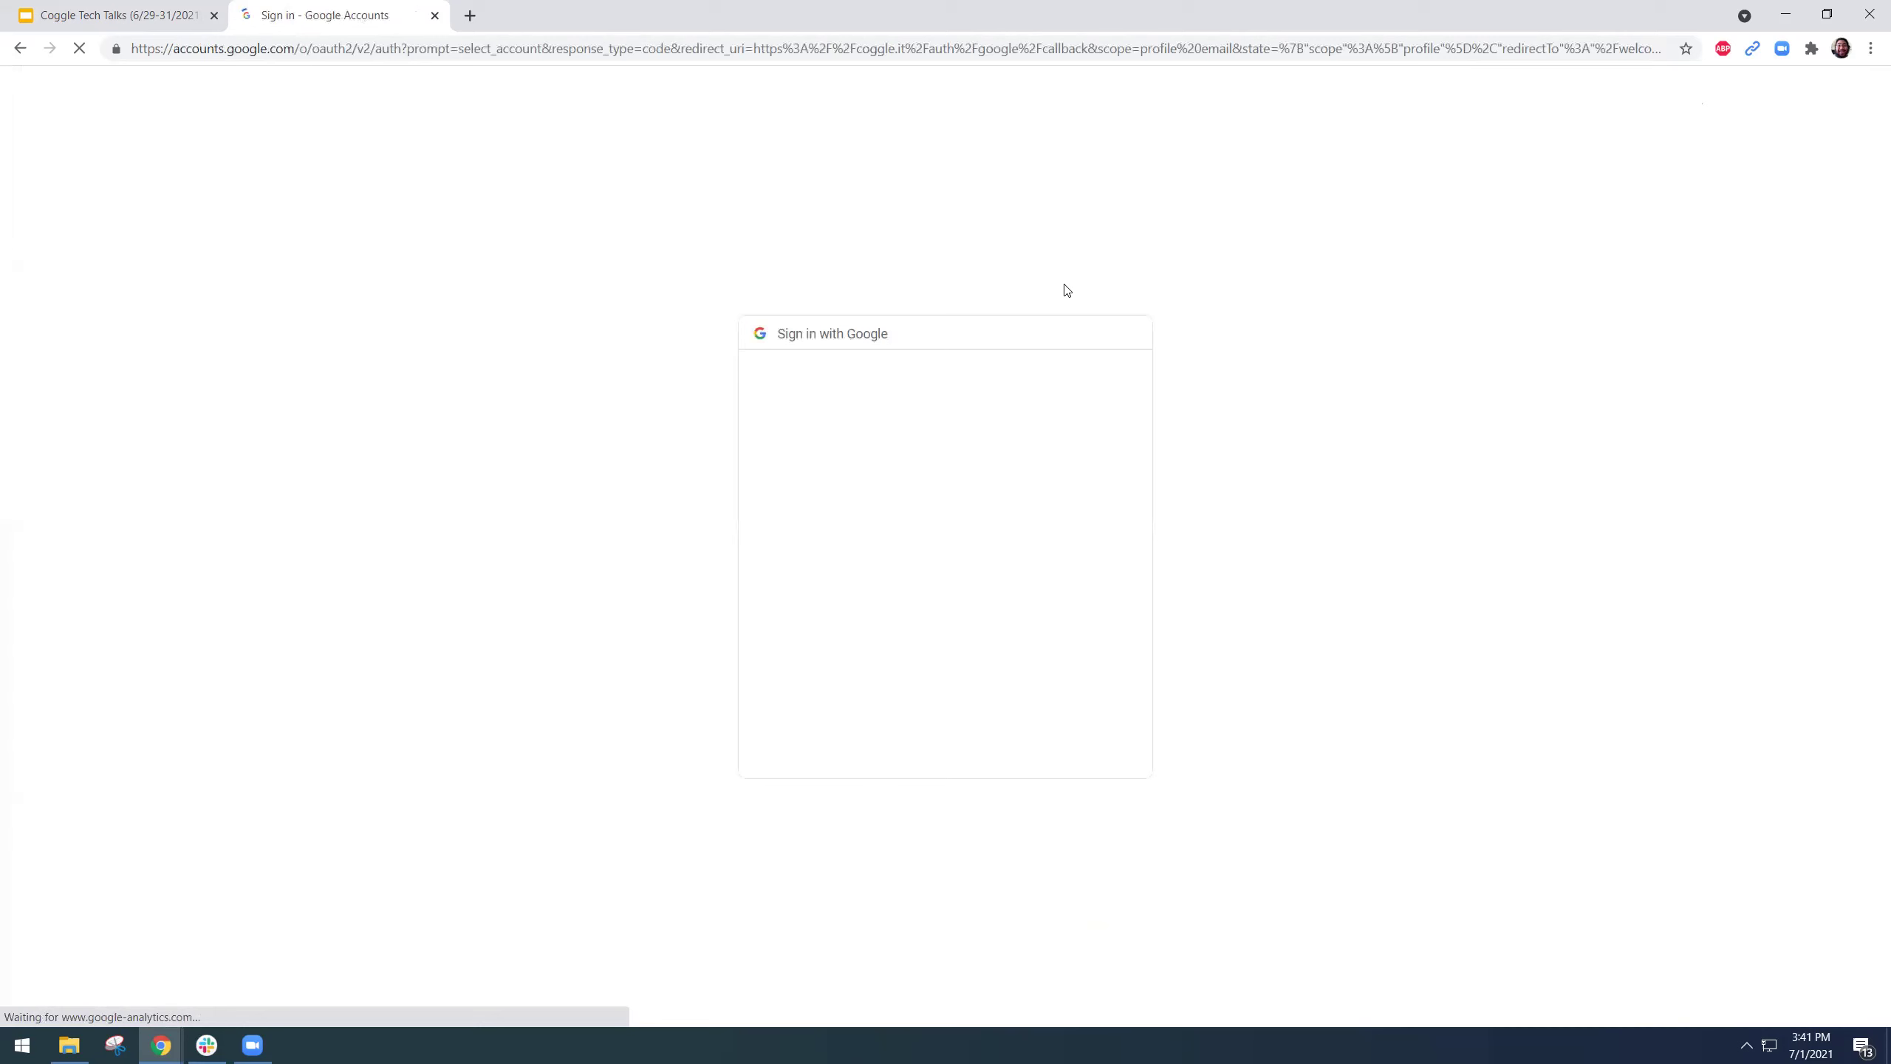
left_click(969, 540)
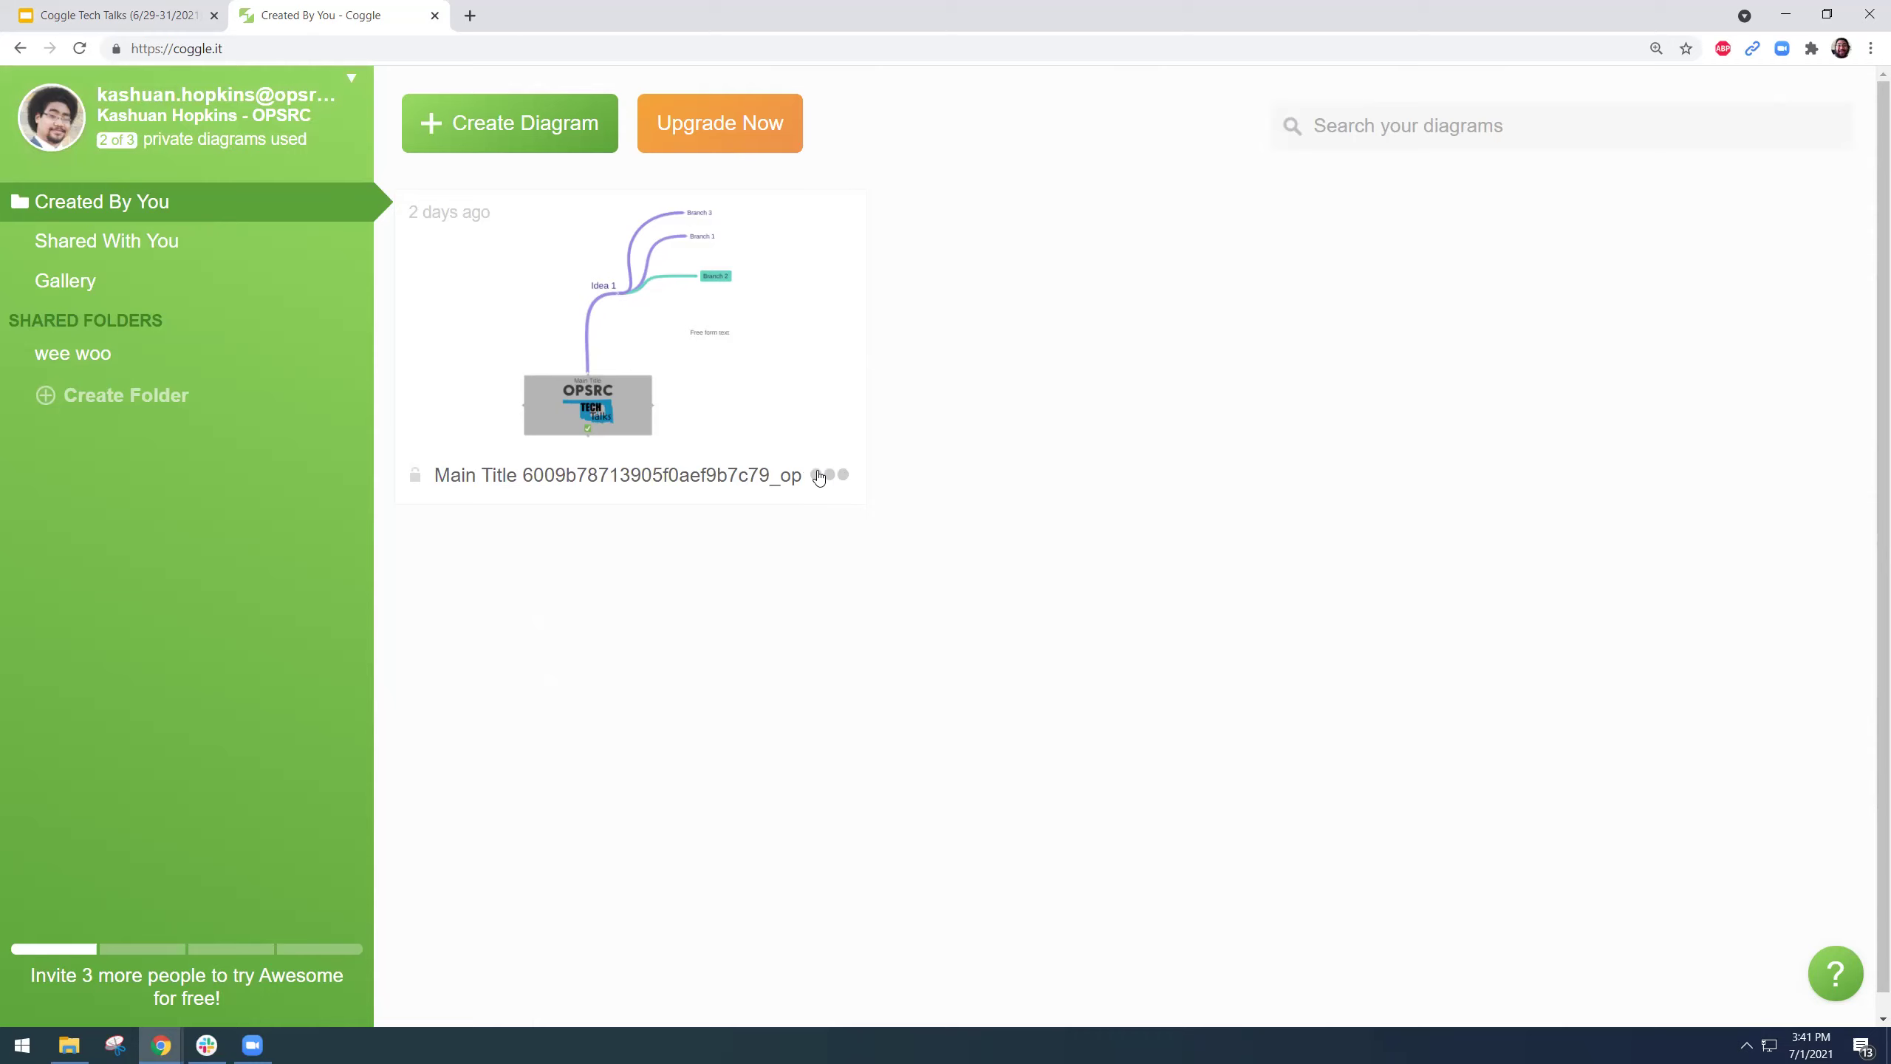
mouse_move(821, 478)
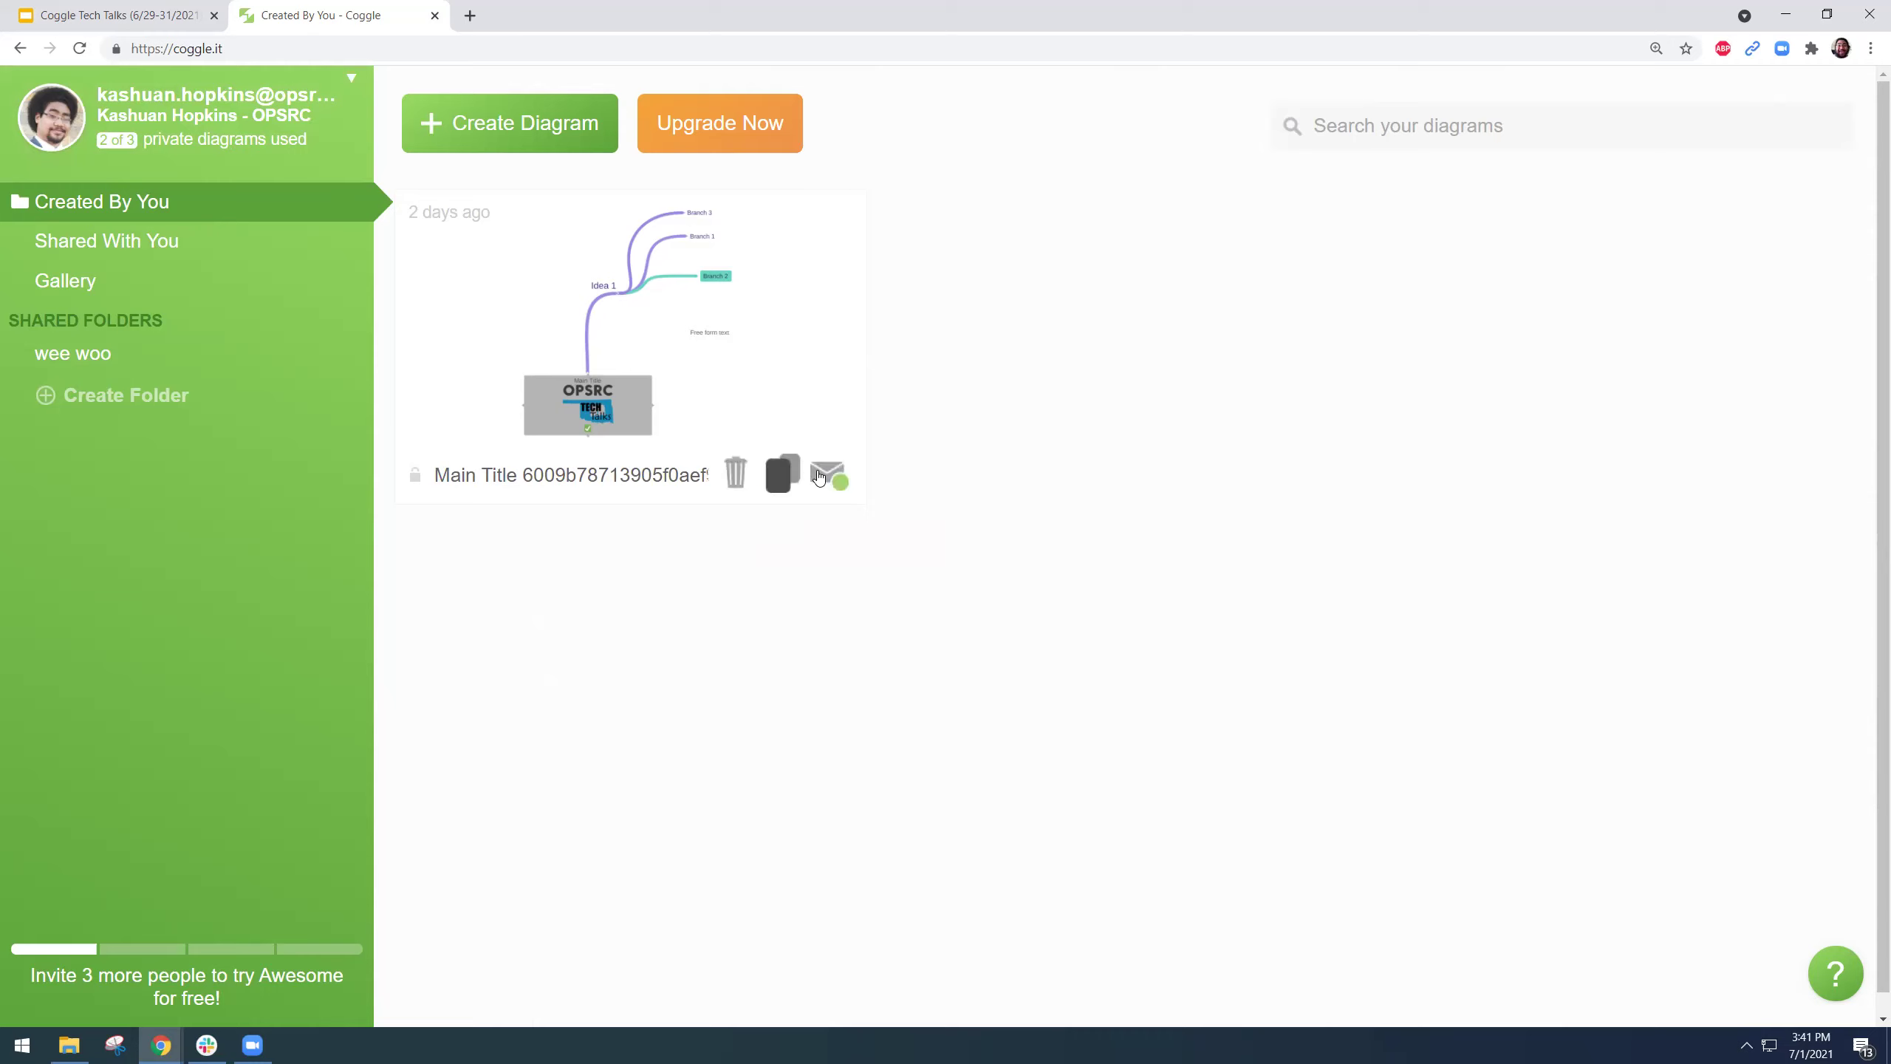
- Trash the single existing diagram, reload the dashboard, and open the Shared With You folder
left_click(736, 480)
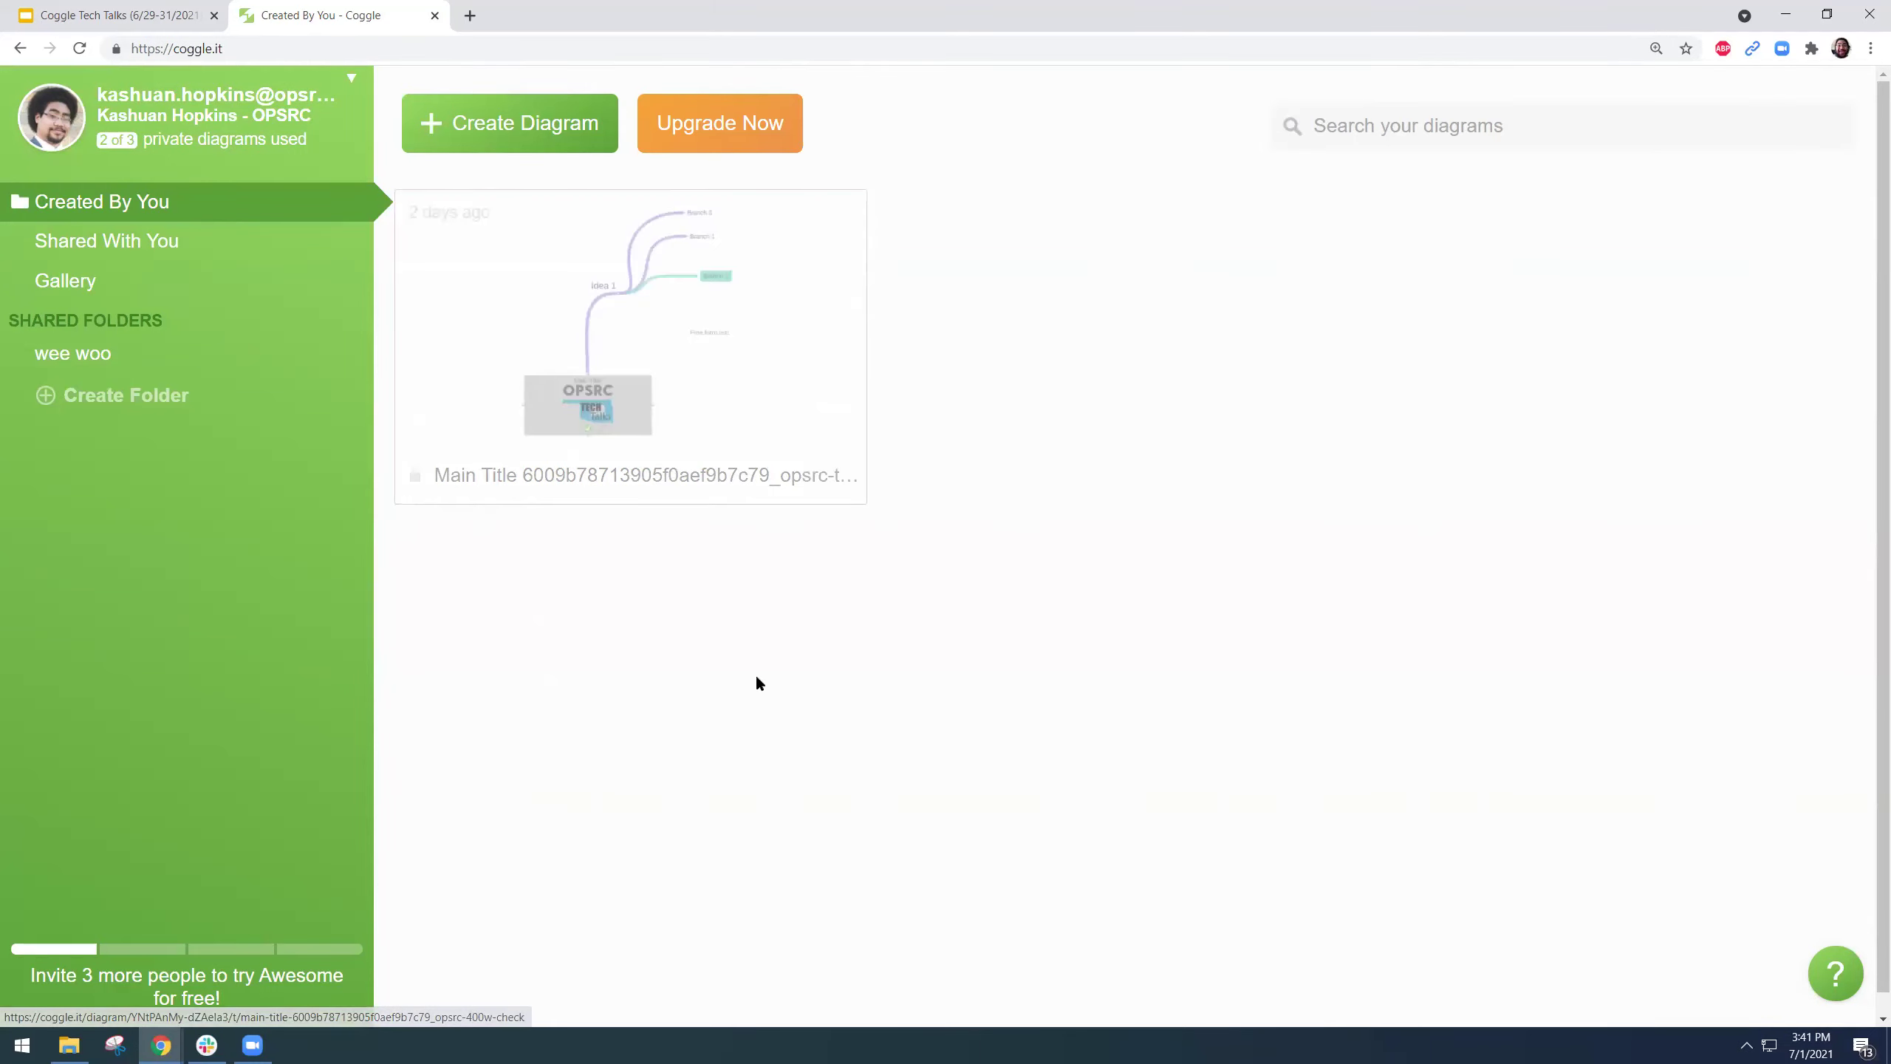
left_click(80, 48)
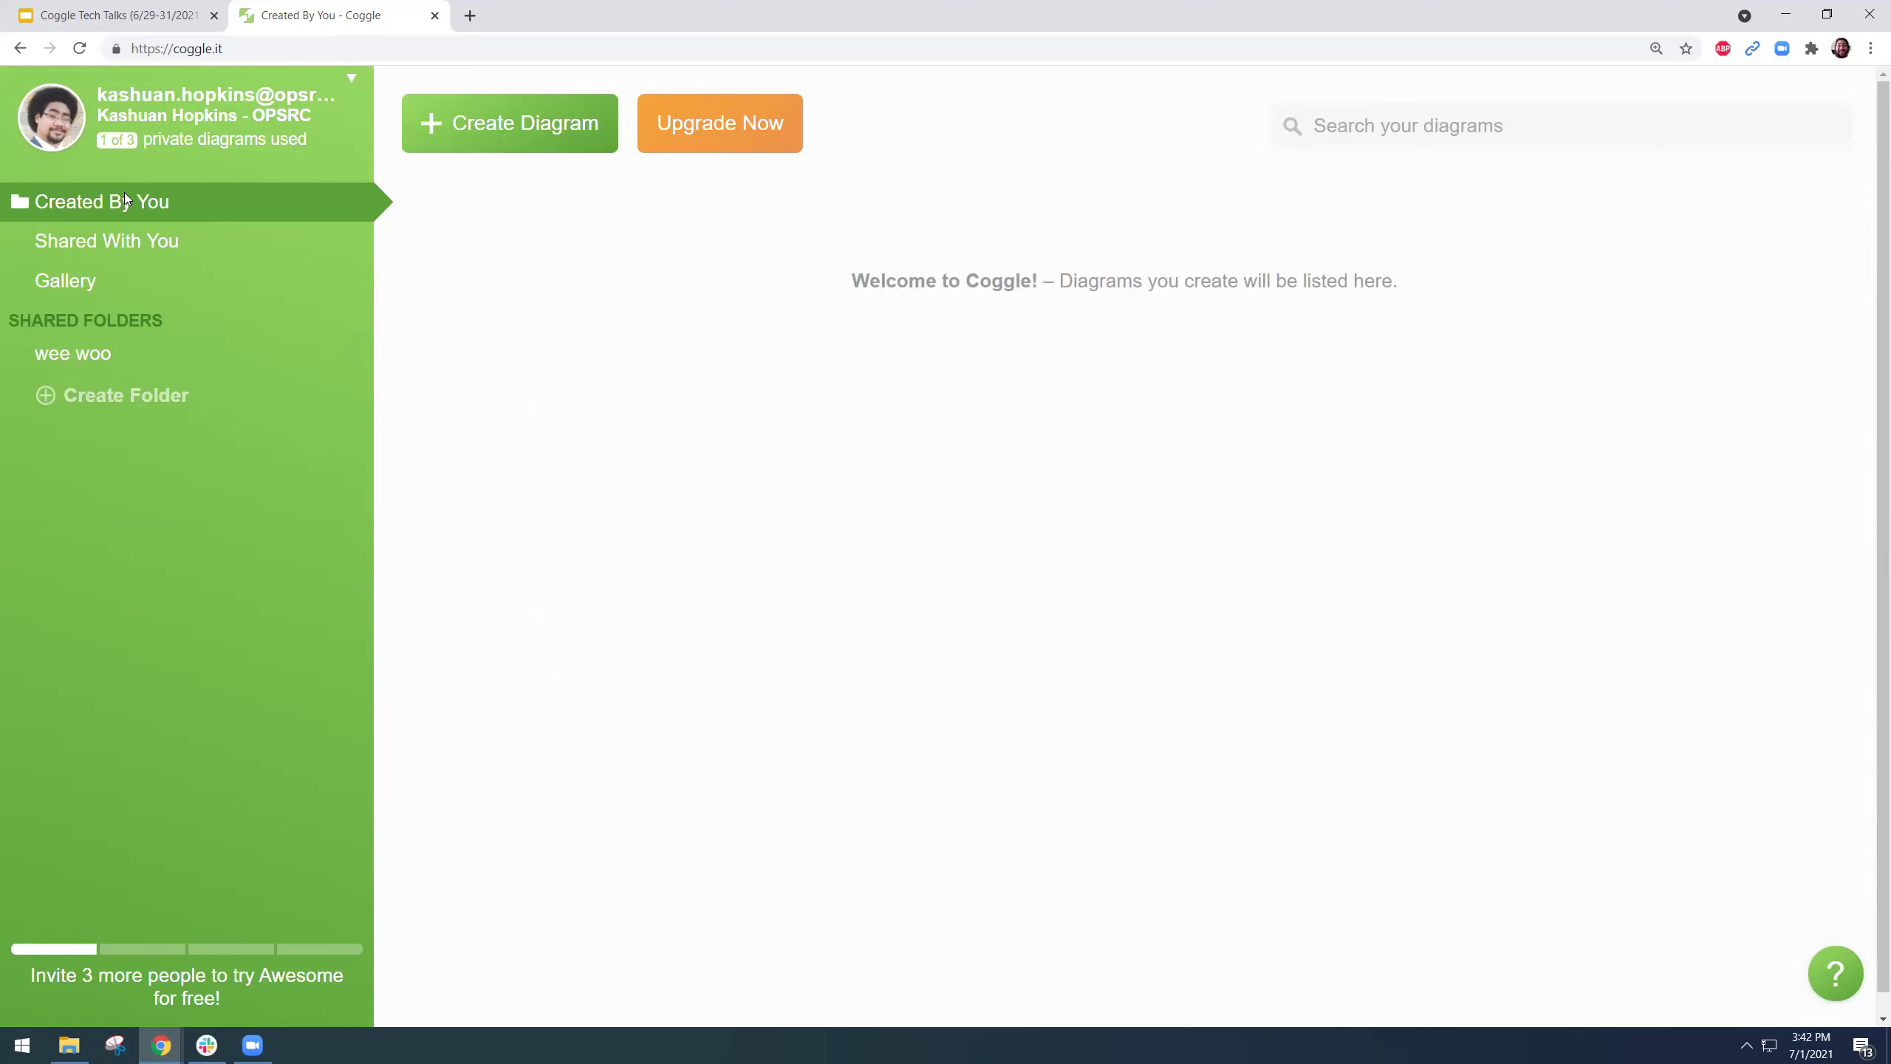
left_click(108, 249)
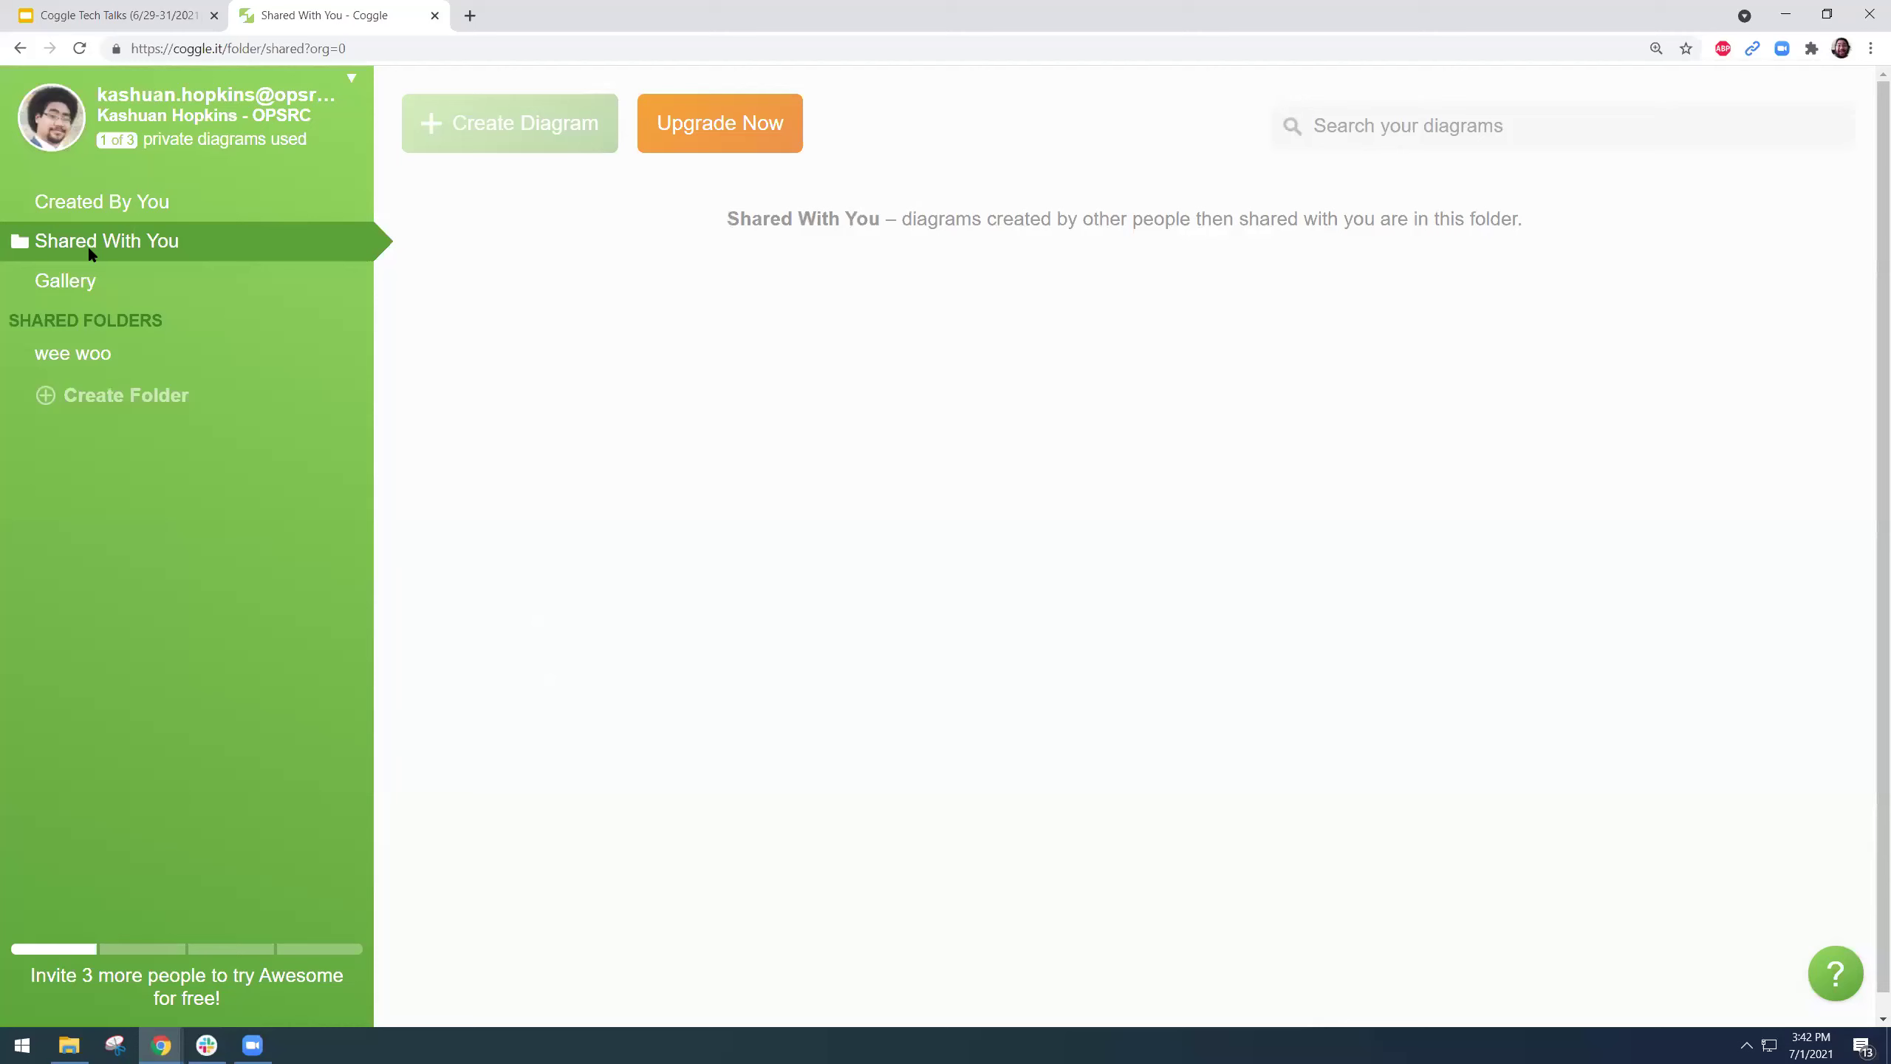
- Browse the Gallery of public diagrams, then open the 'wee woo' shared folder
left_click(85, 286)
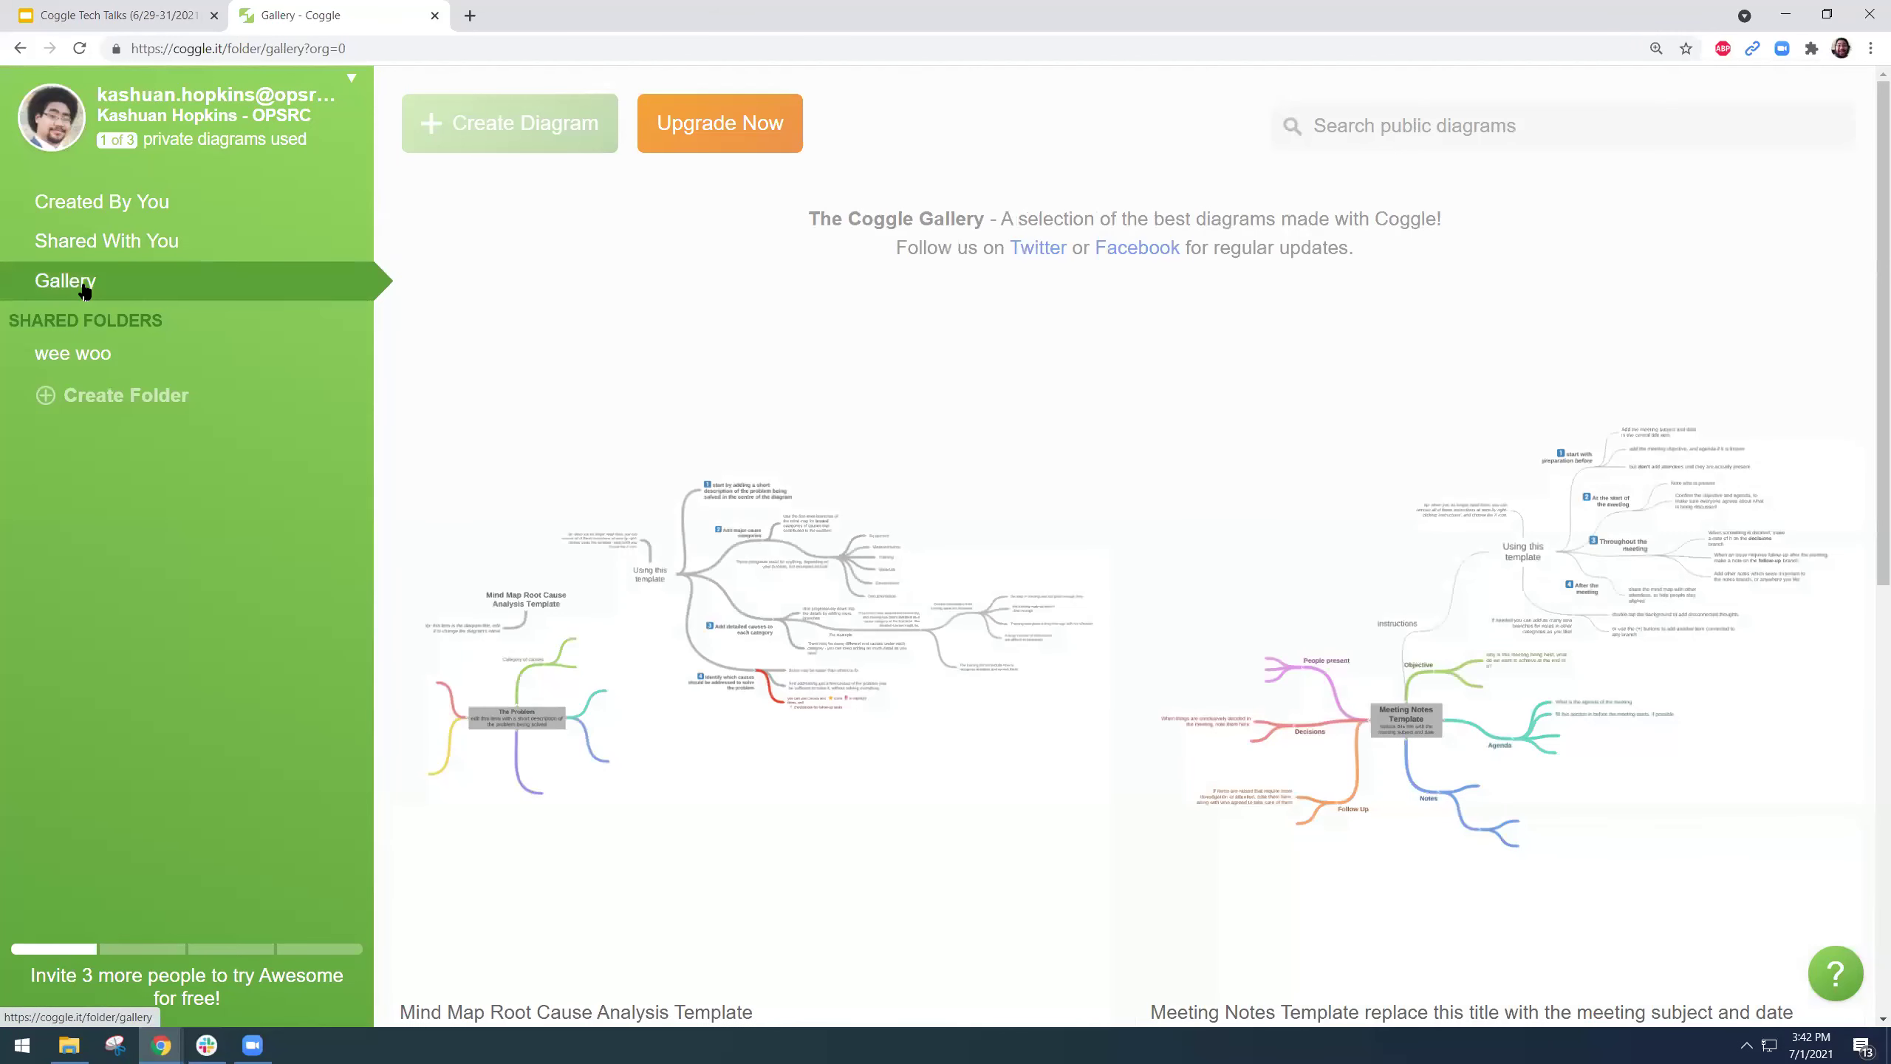
scroll(1115, 476, "down", 2)
scroll(1115, 475, "up", 2)
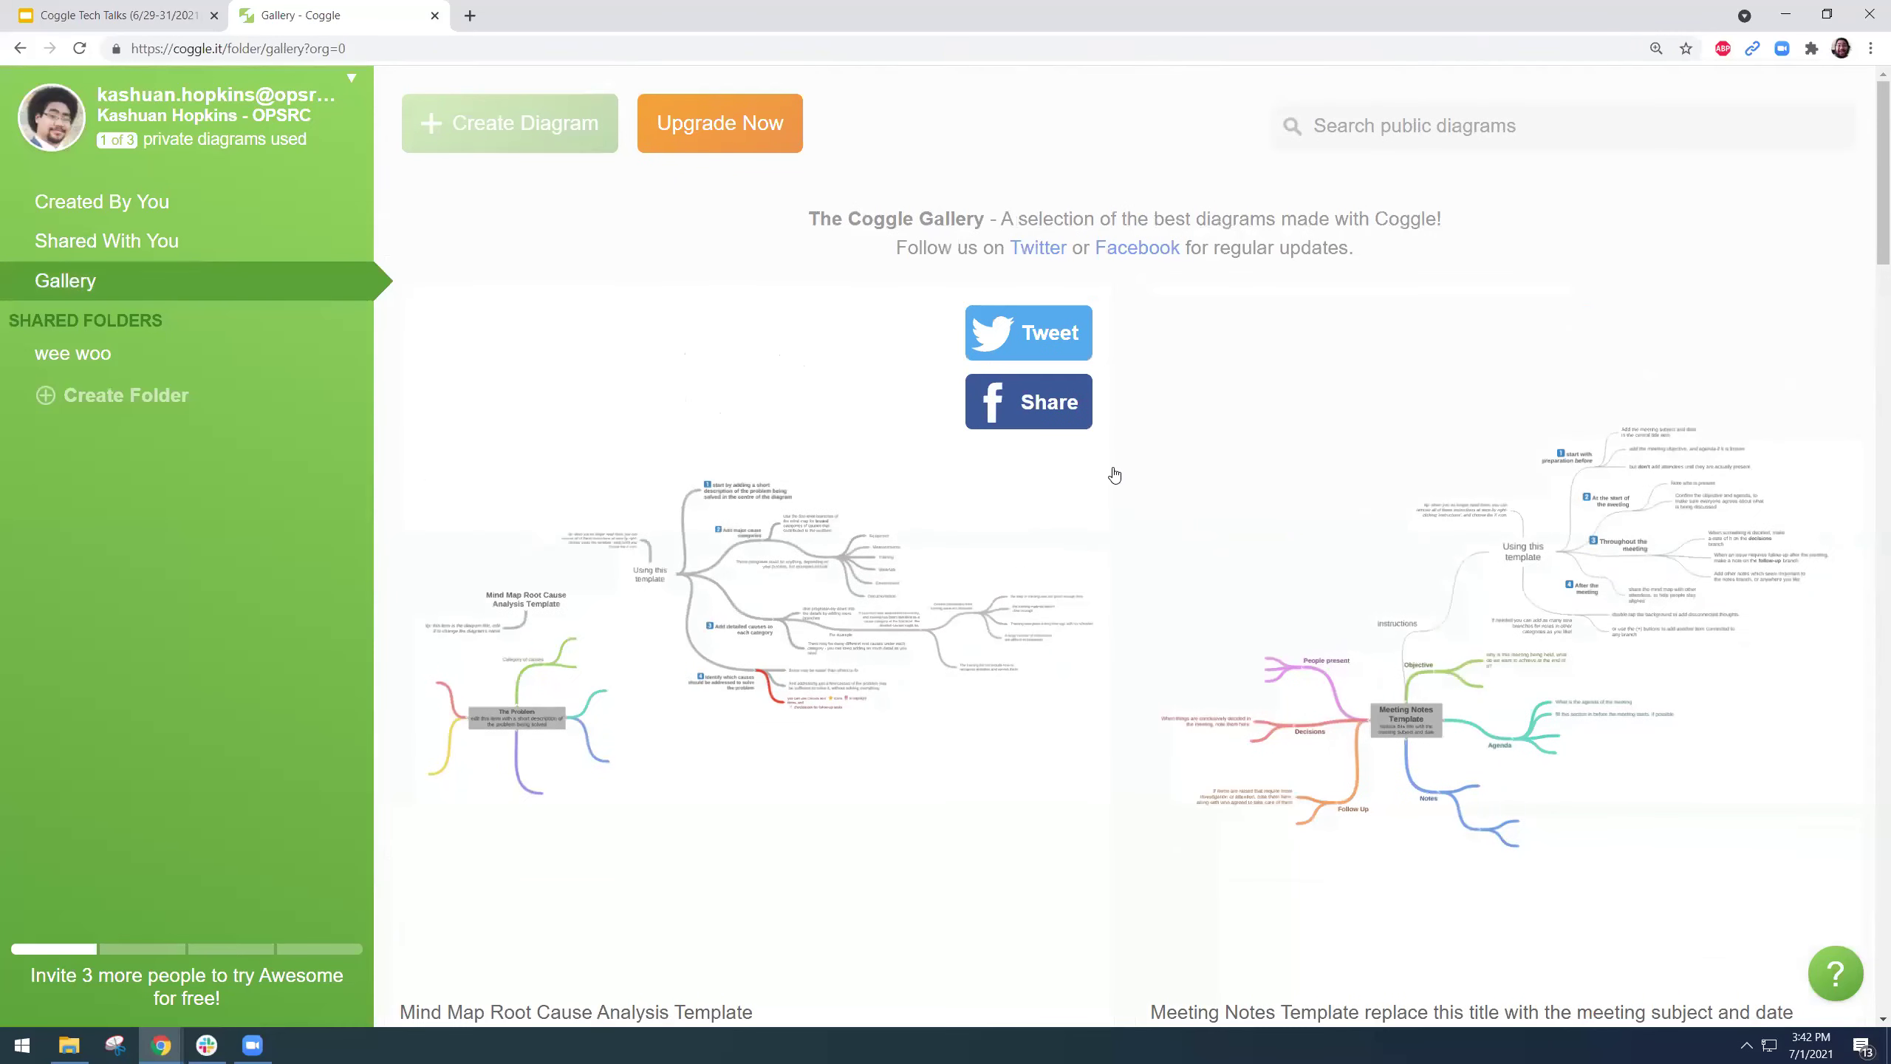
left_click(93, 357)
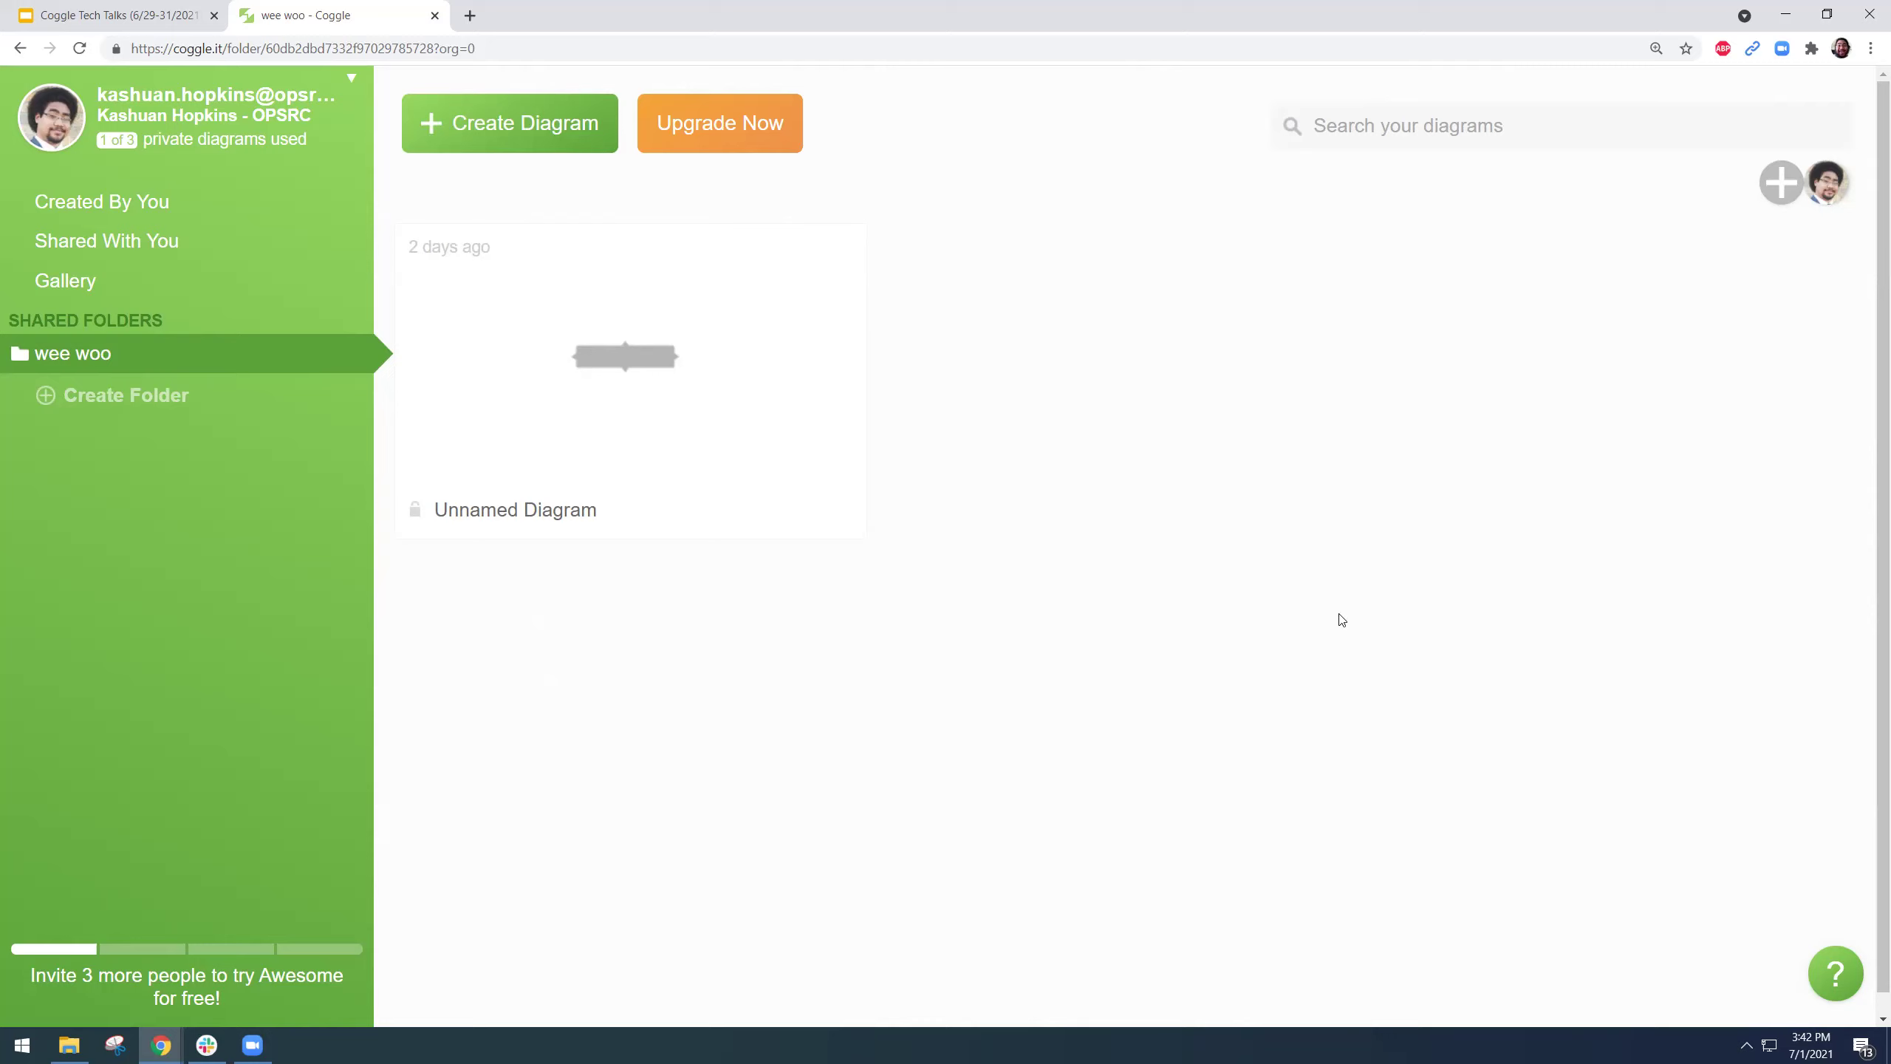
- Send a collaborator's e-mail an invitation to the wee woo folder, then return to Created By You
left_click(1782, 192)
type("kashuan.d.")
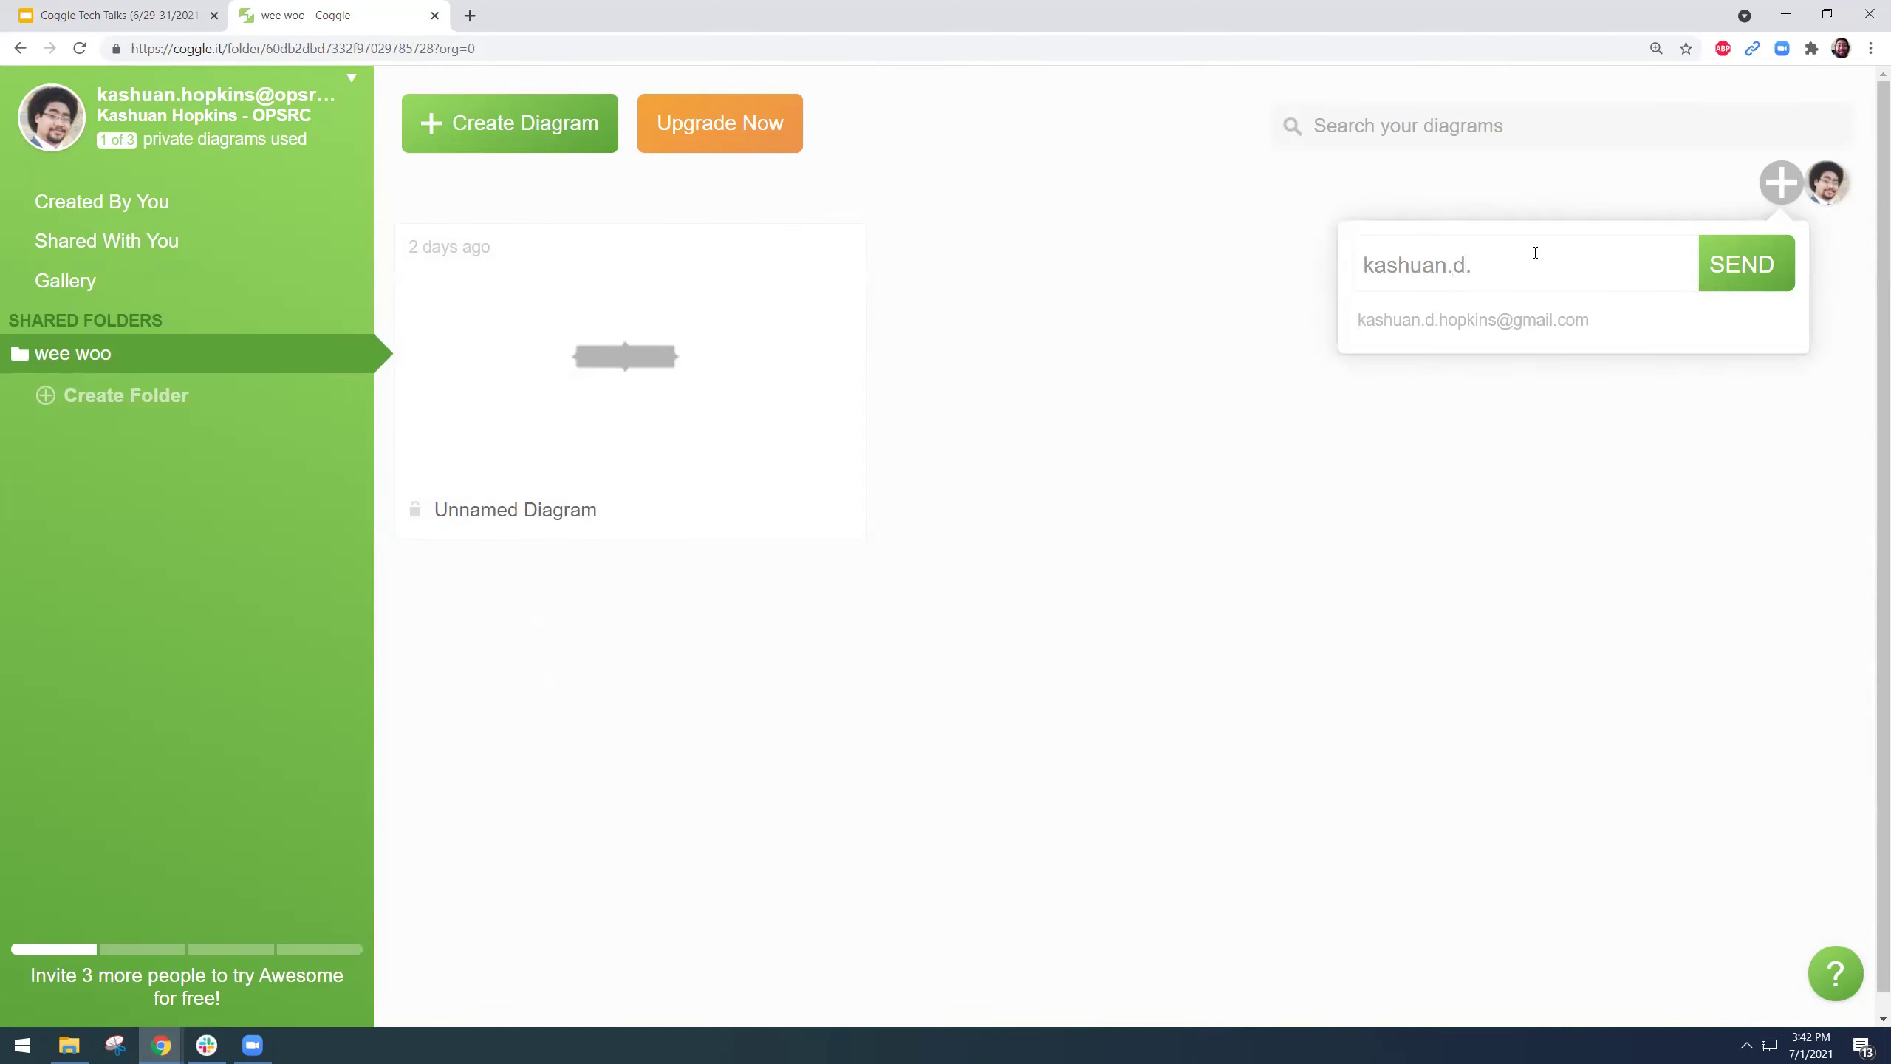
left_click(1509, 317)
left_click(1735, 269)
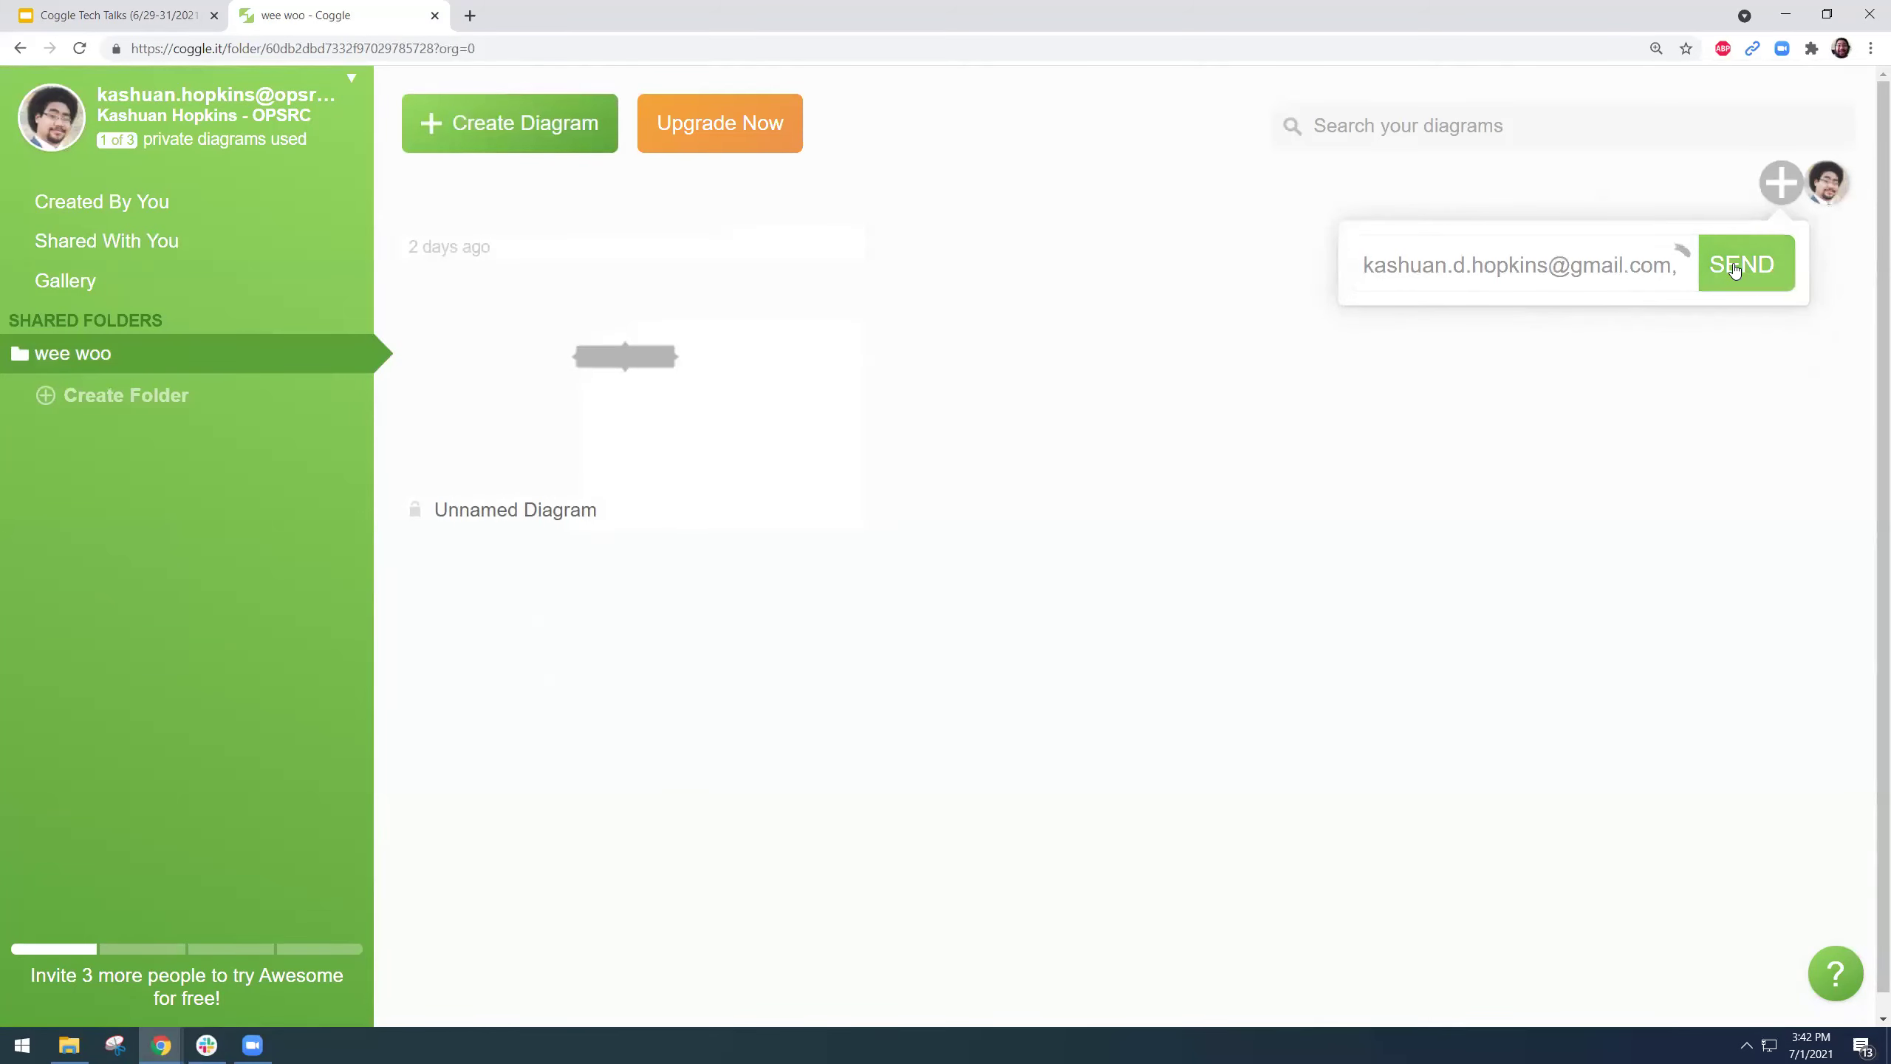
left_click(1328, 431)
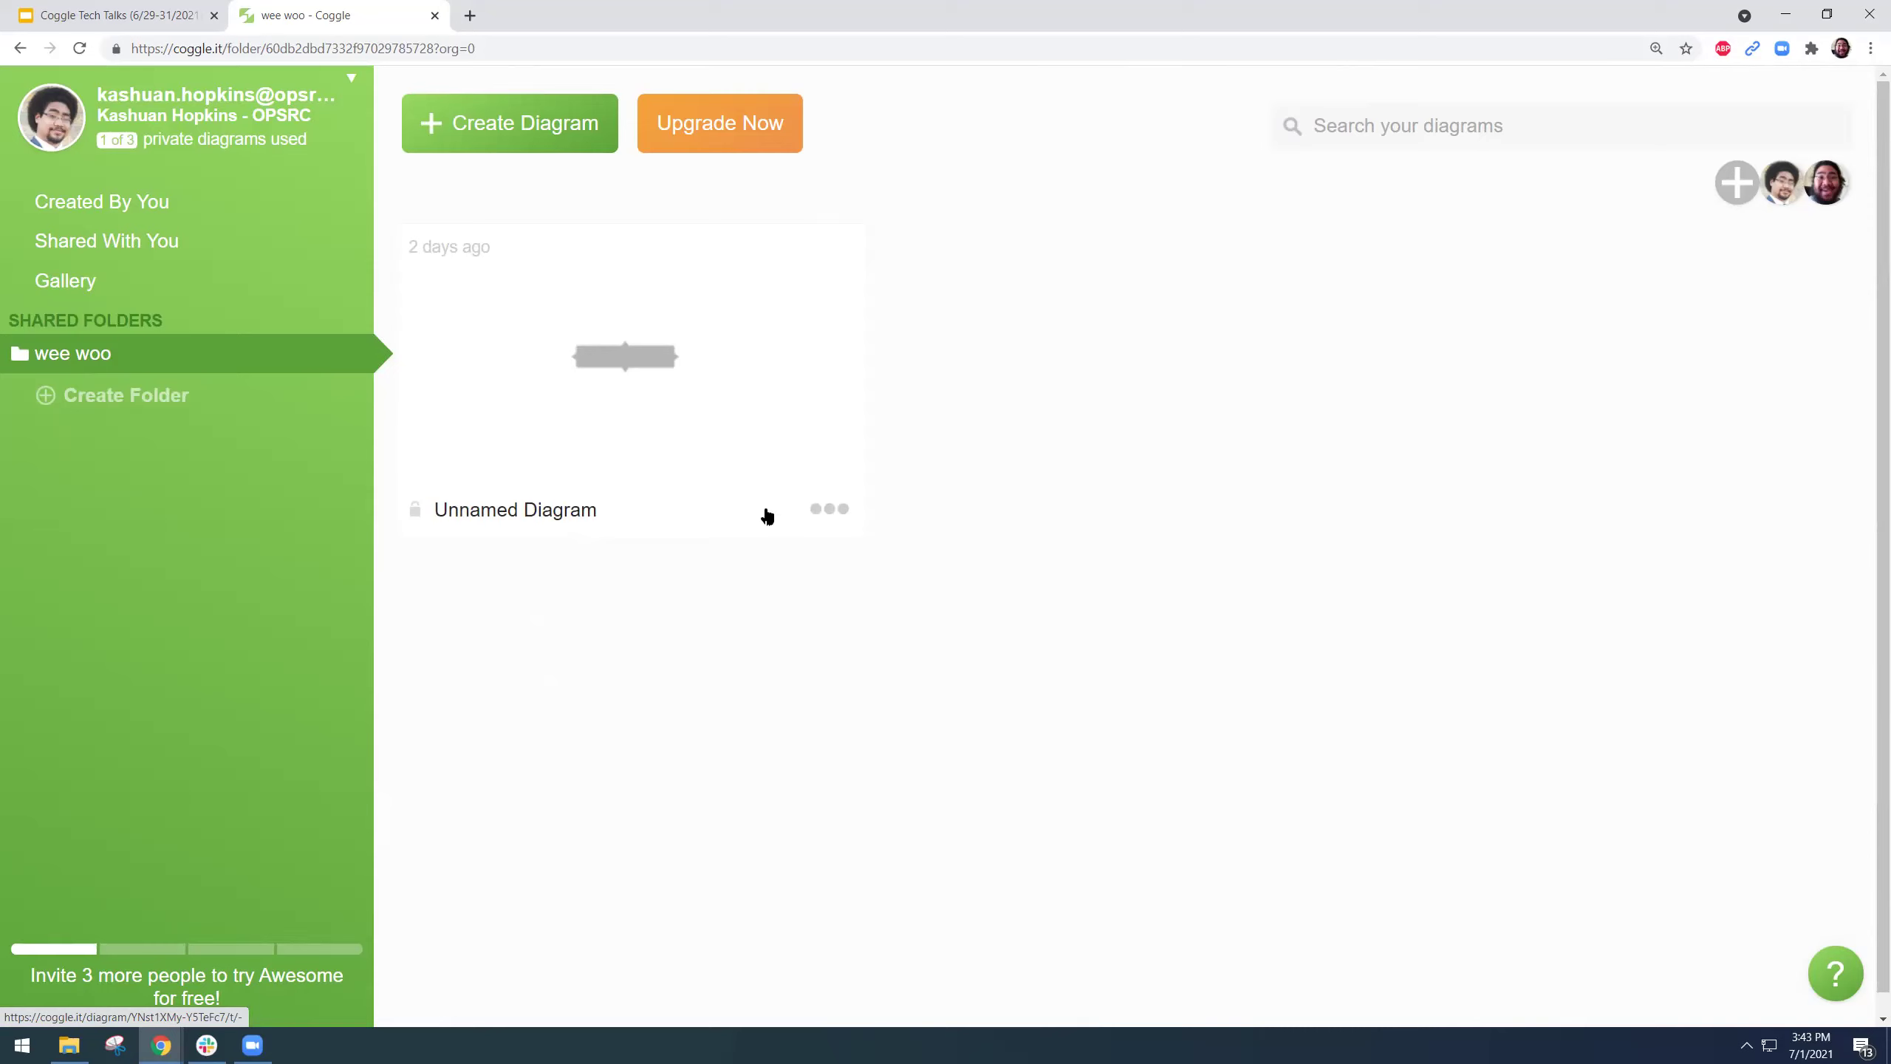
left_click(155, 214)
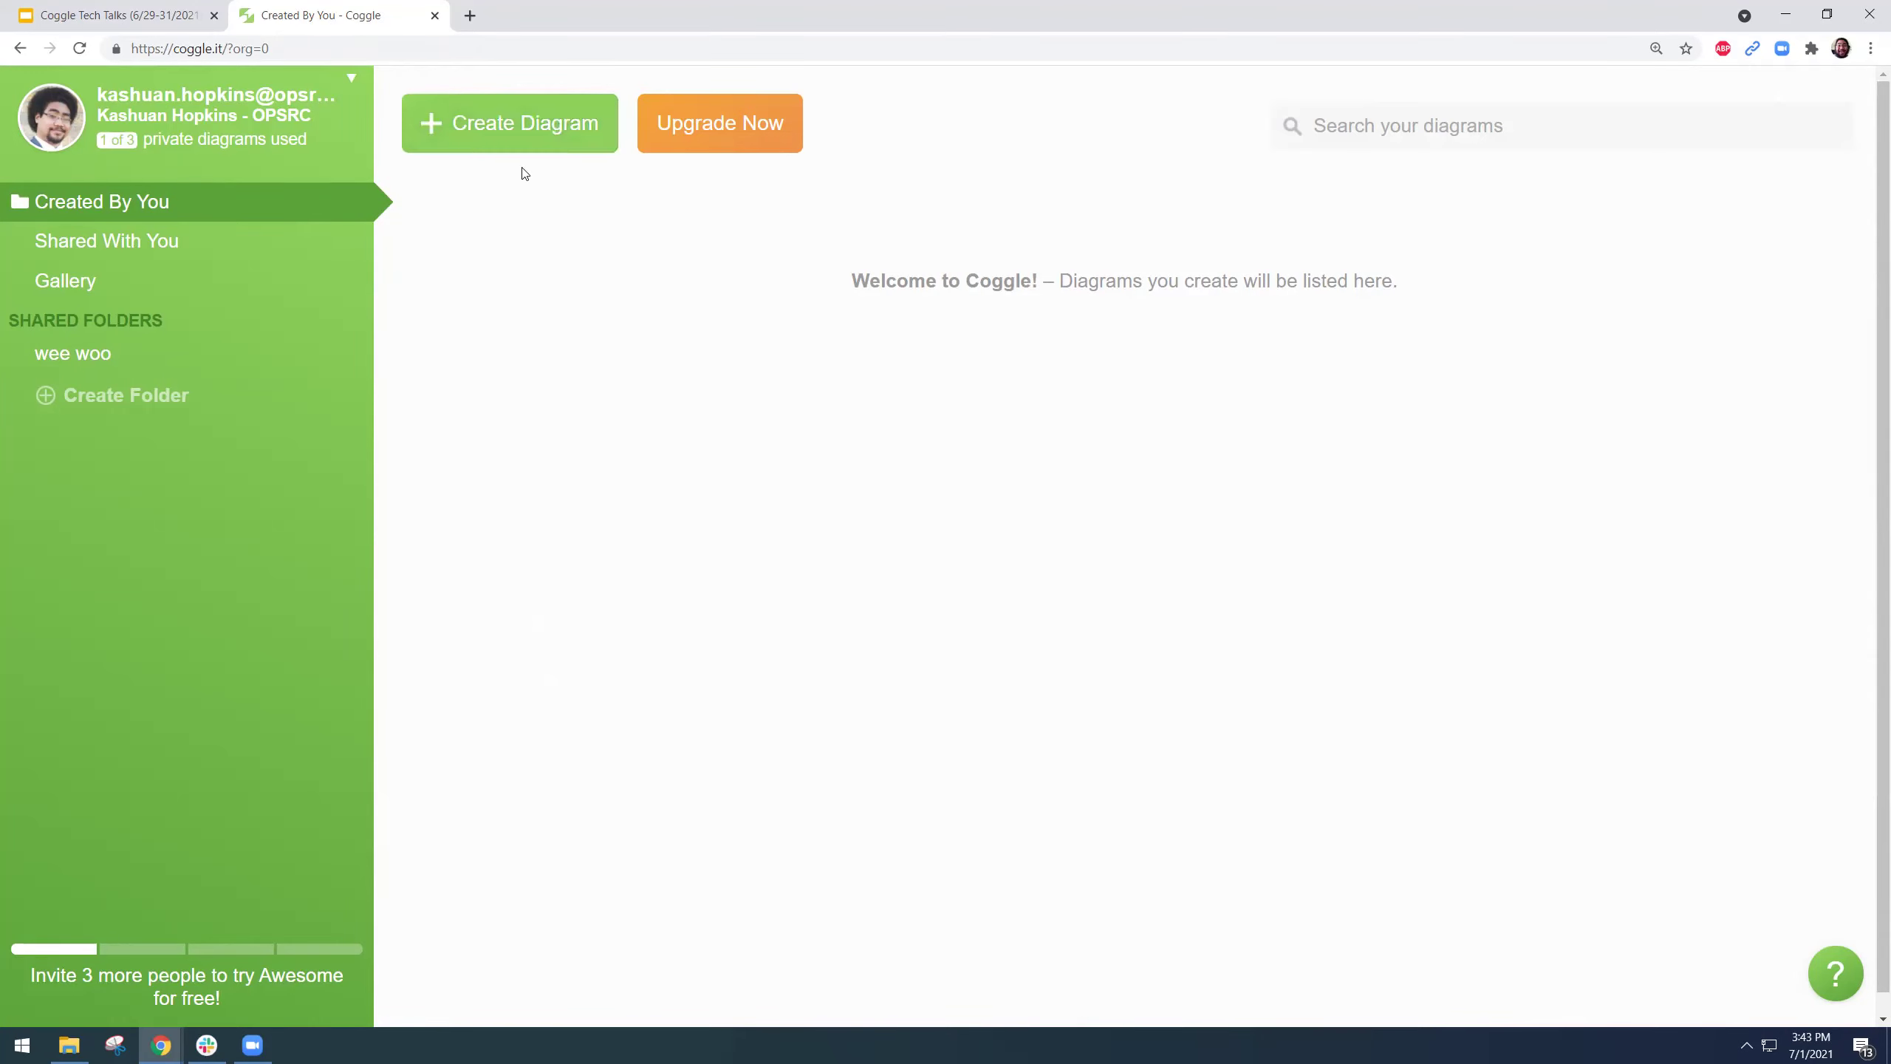
- Create a new diagram and title its central node 'Main idea'
left_click(512, 119)
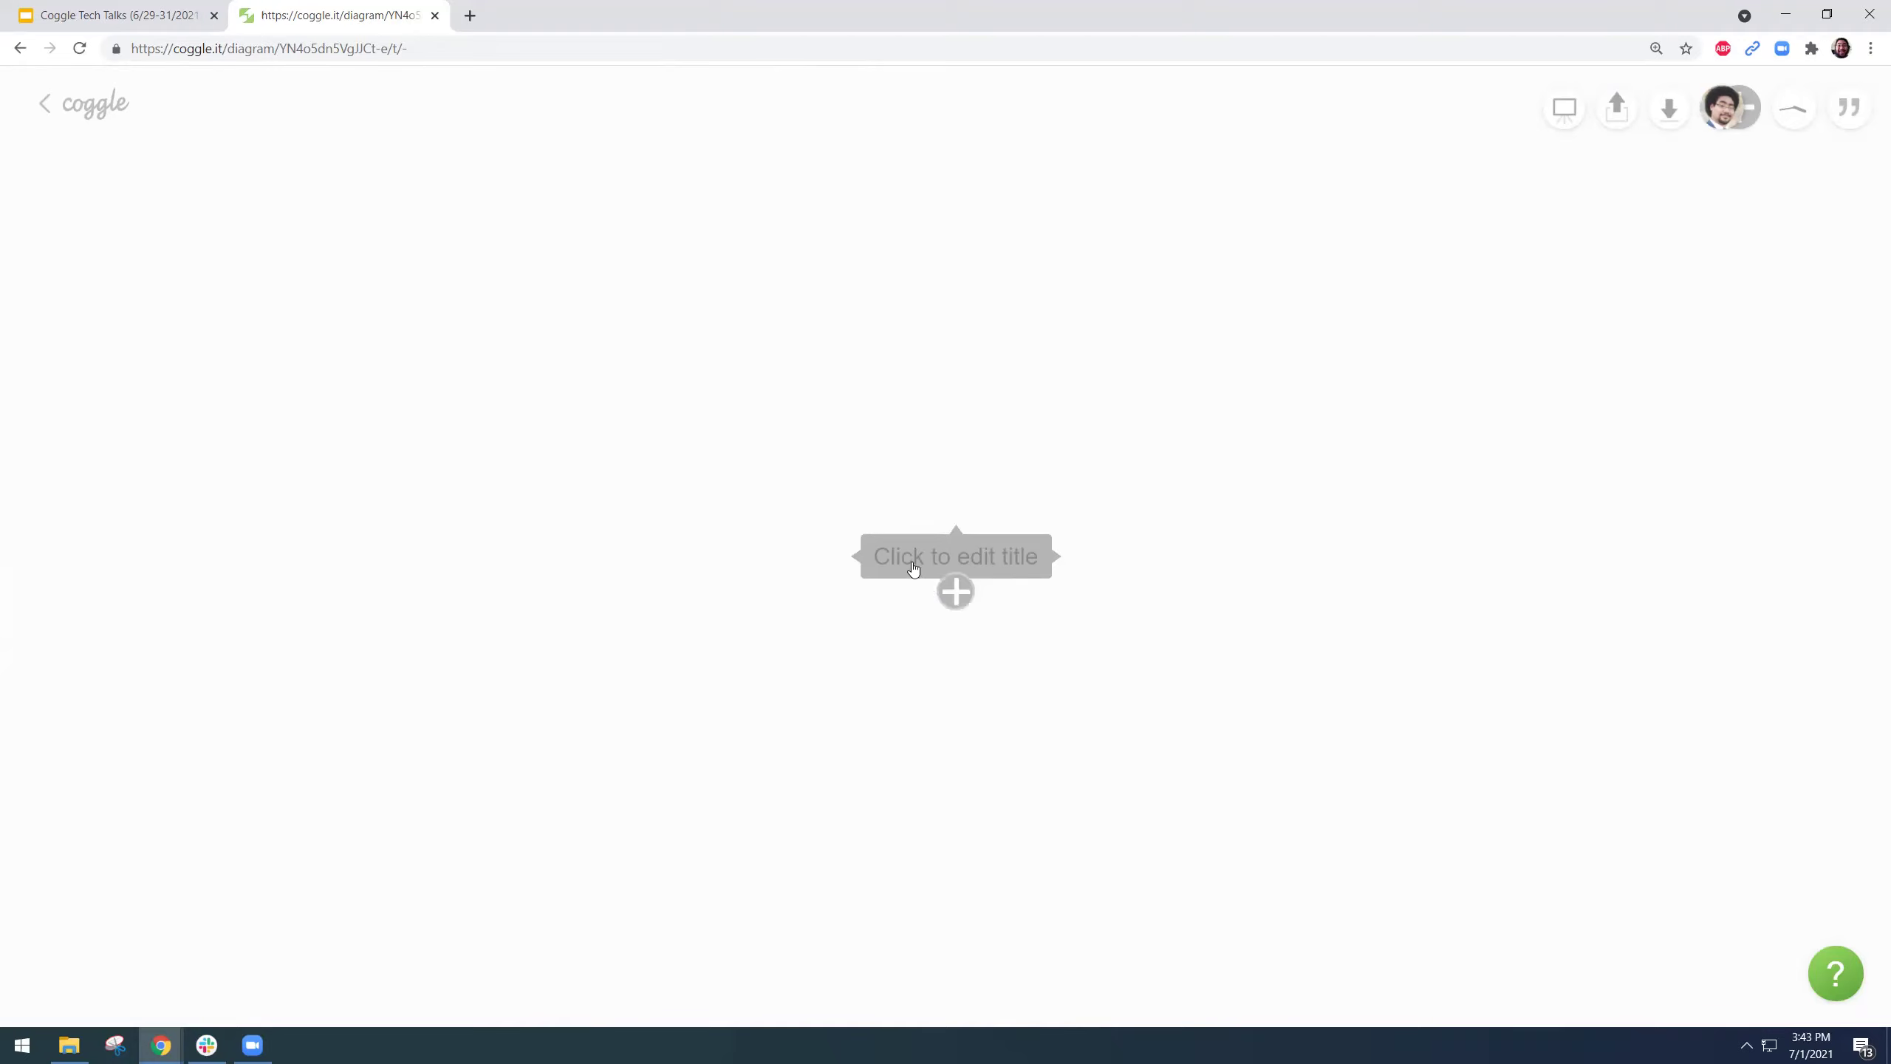
mouse_move(993, 568)
left_click(993, 566)
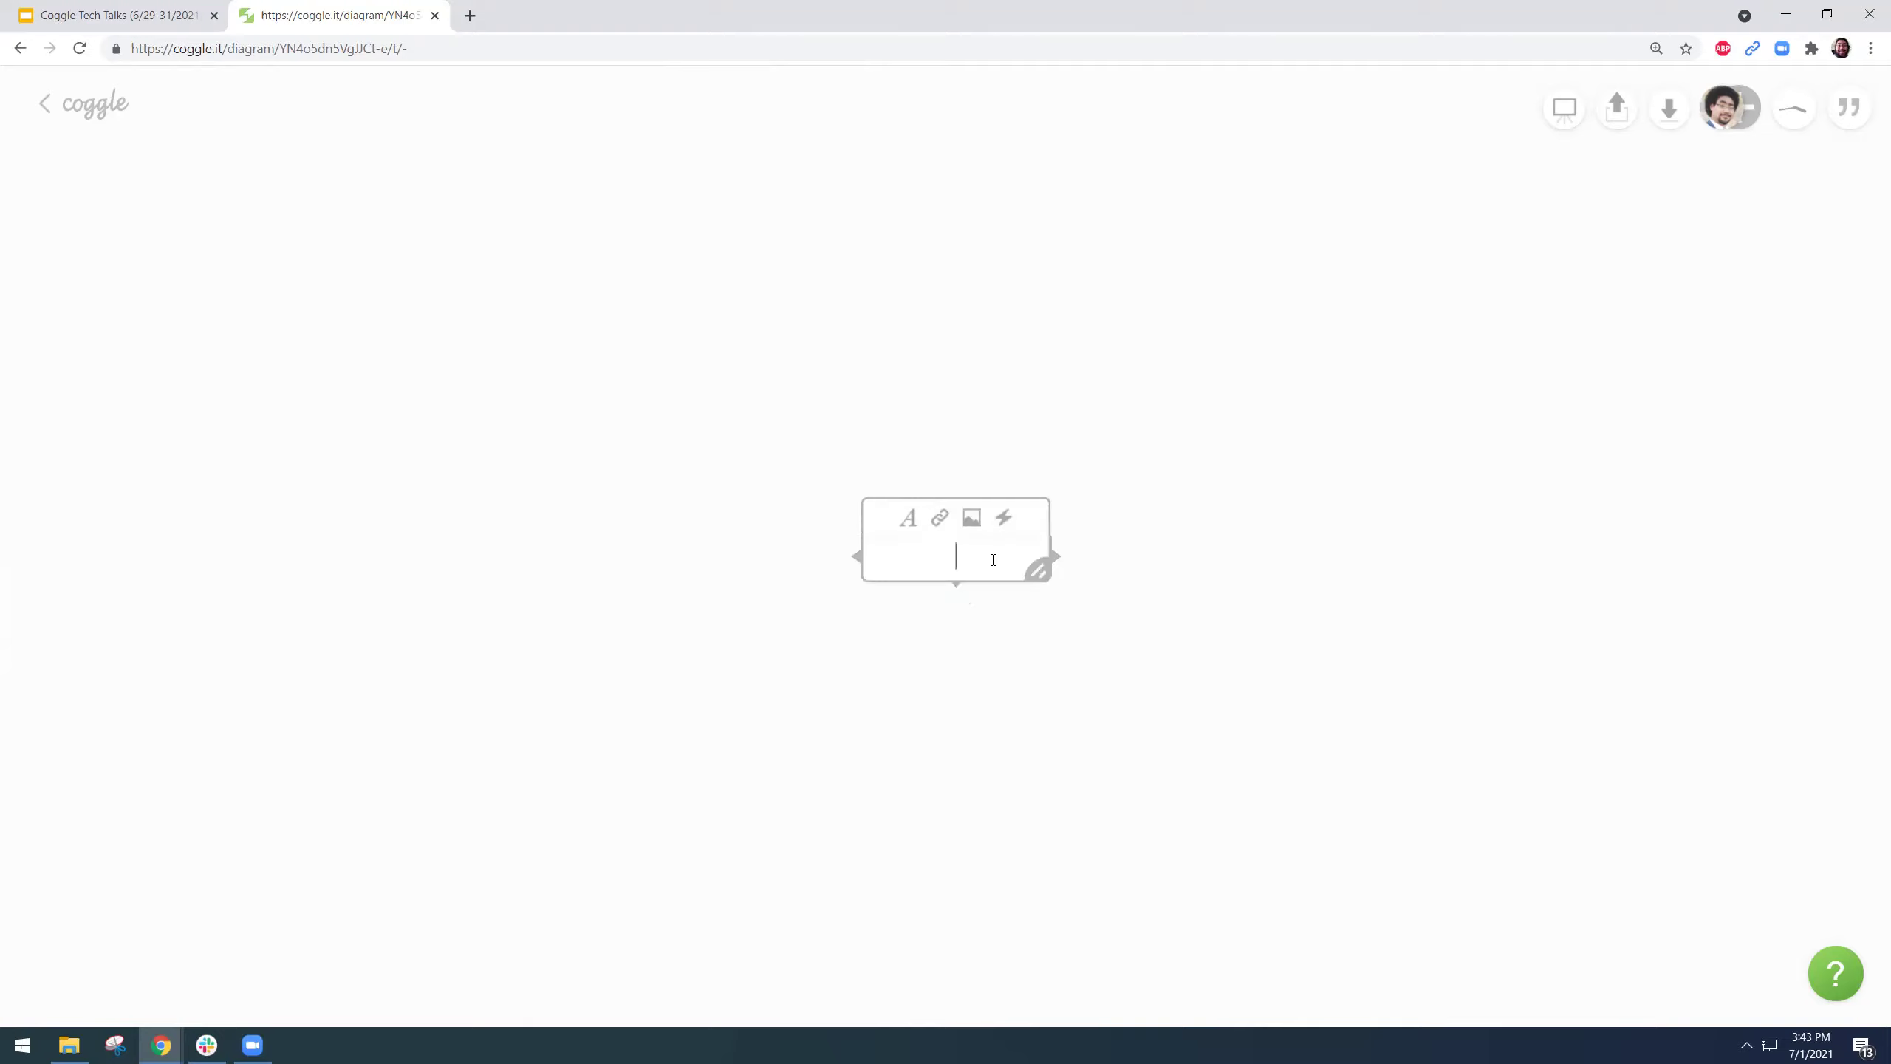
type("Mai")
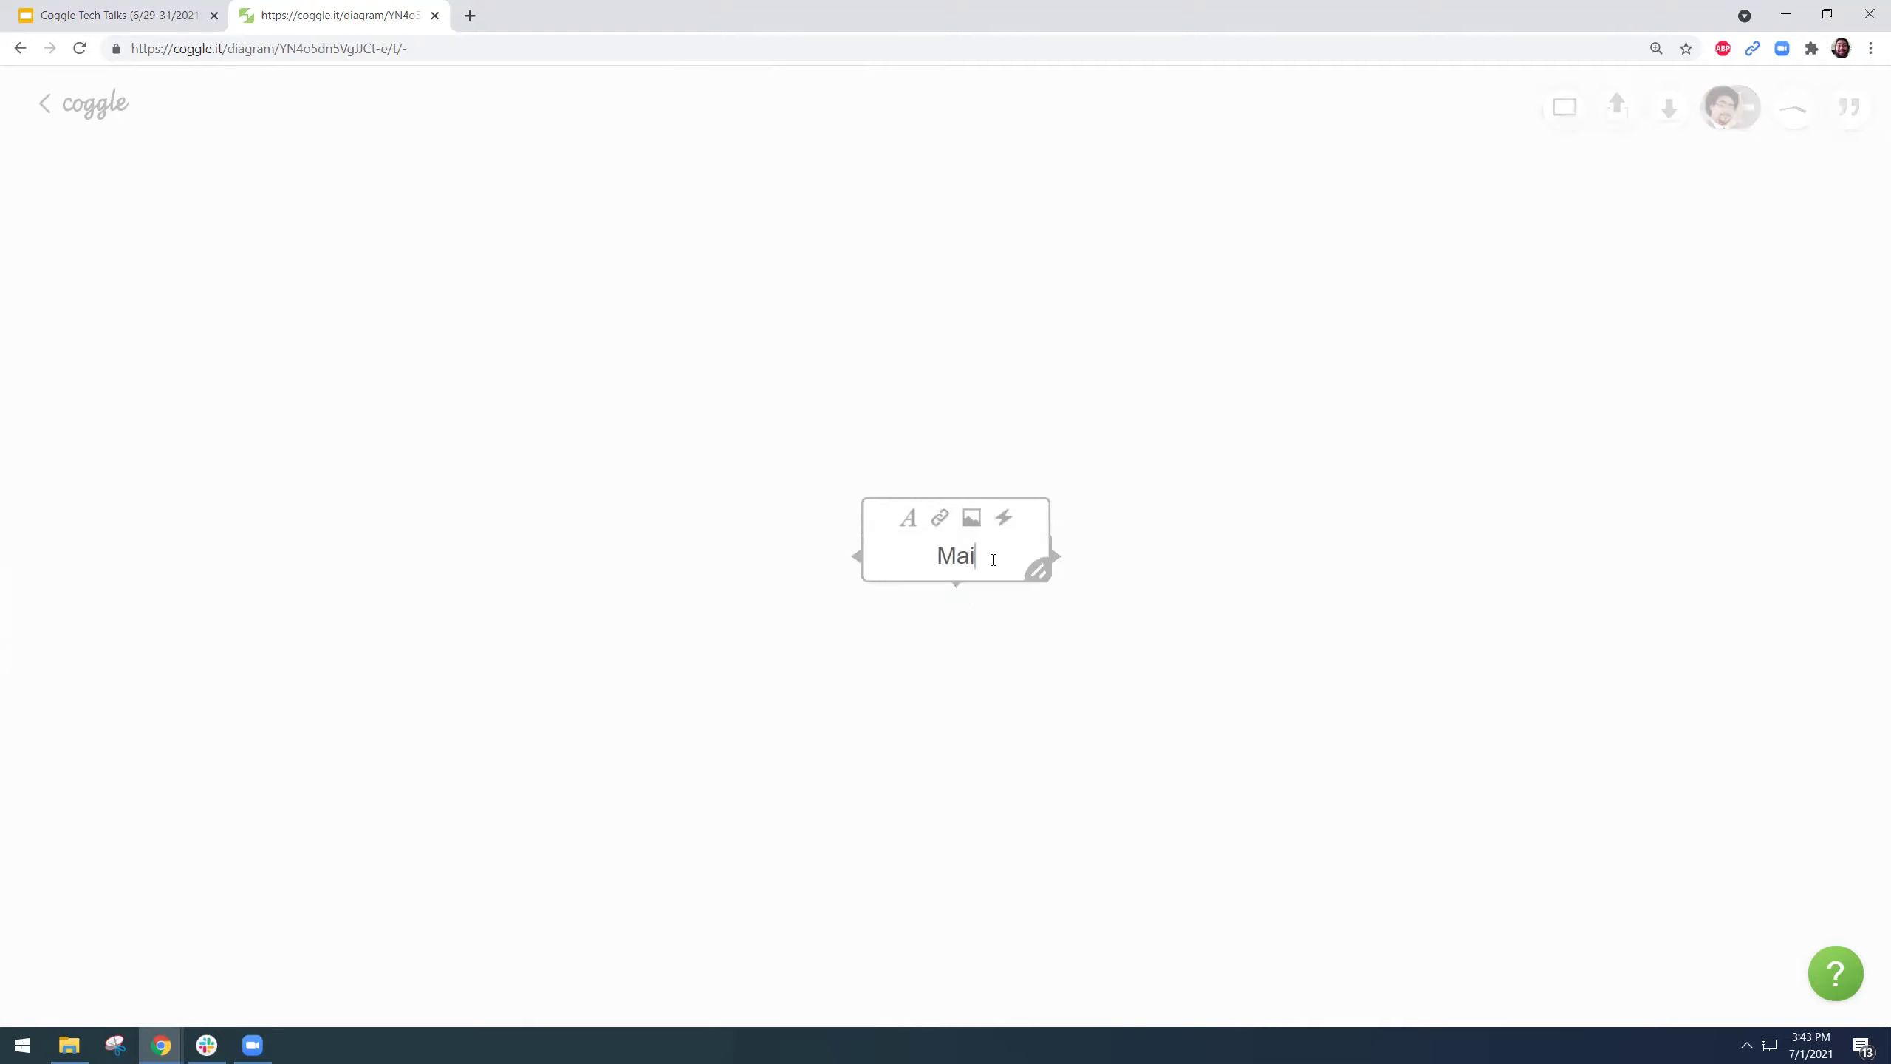
type("n idea")
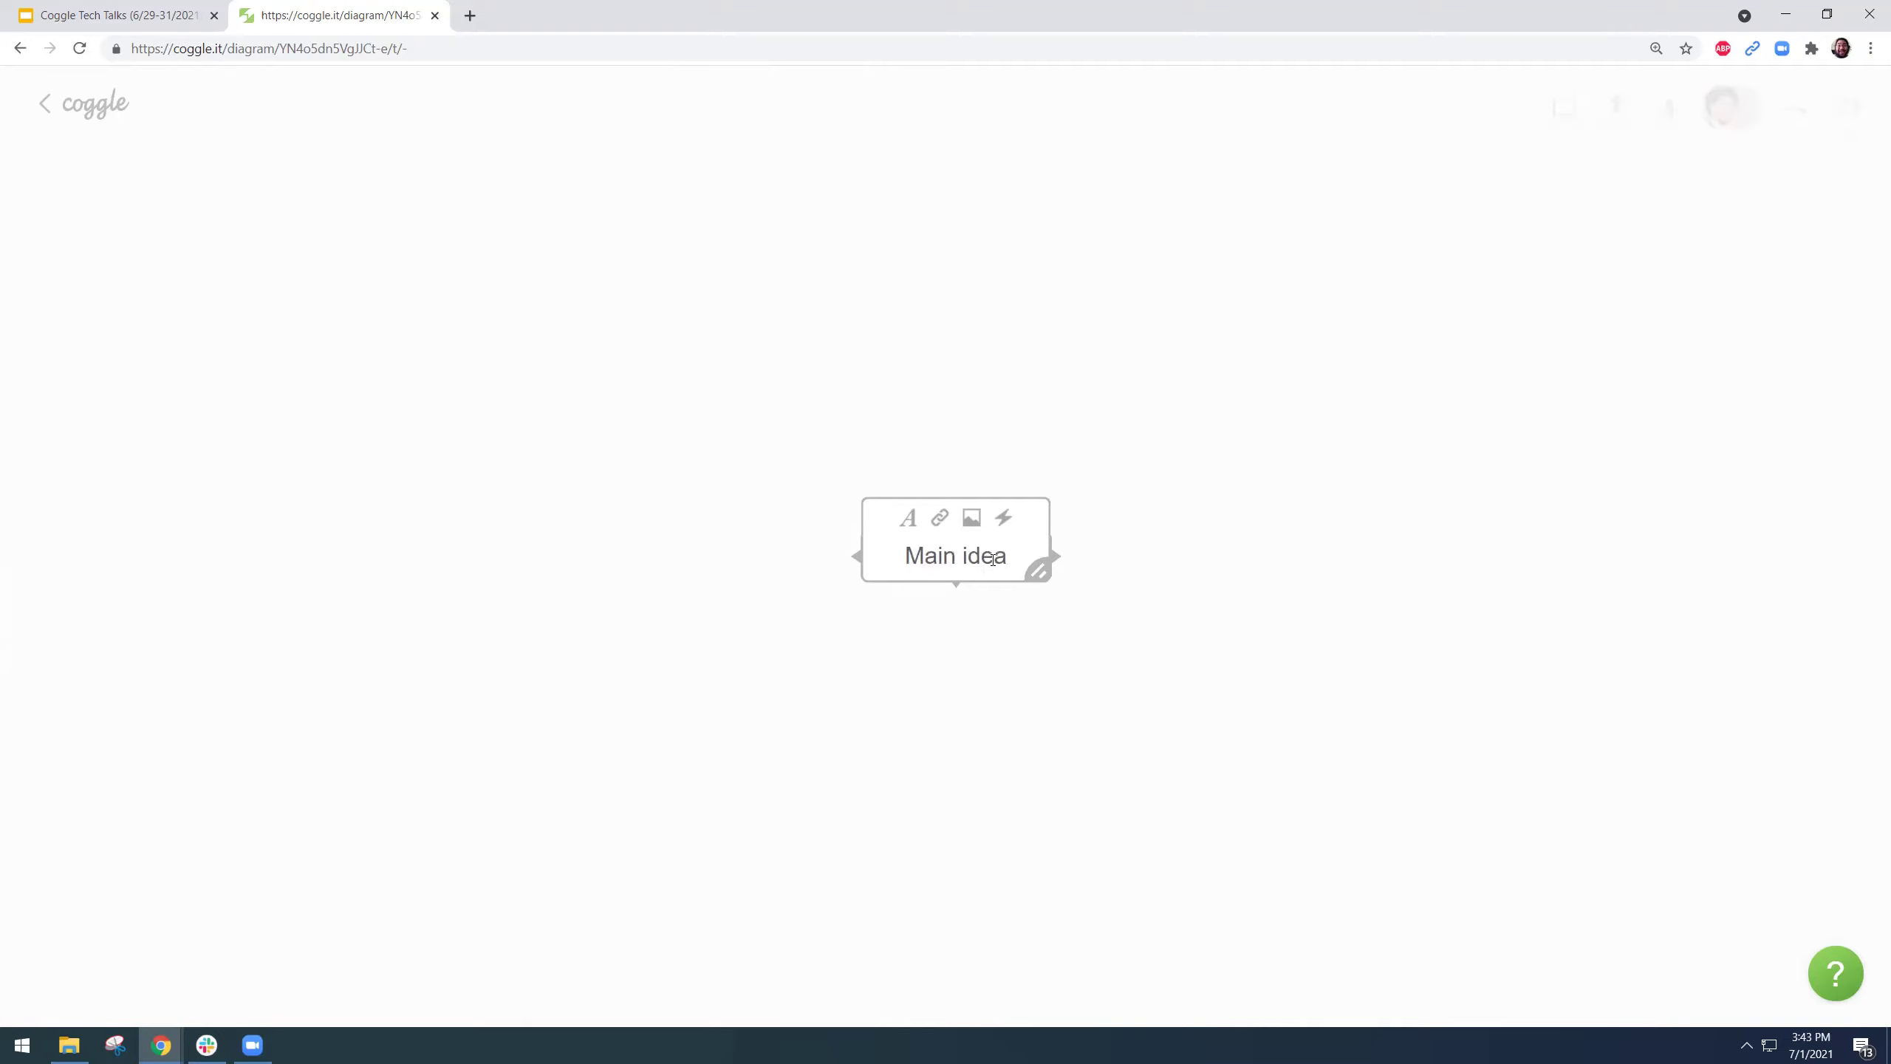
left_click(1072, 668)
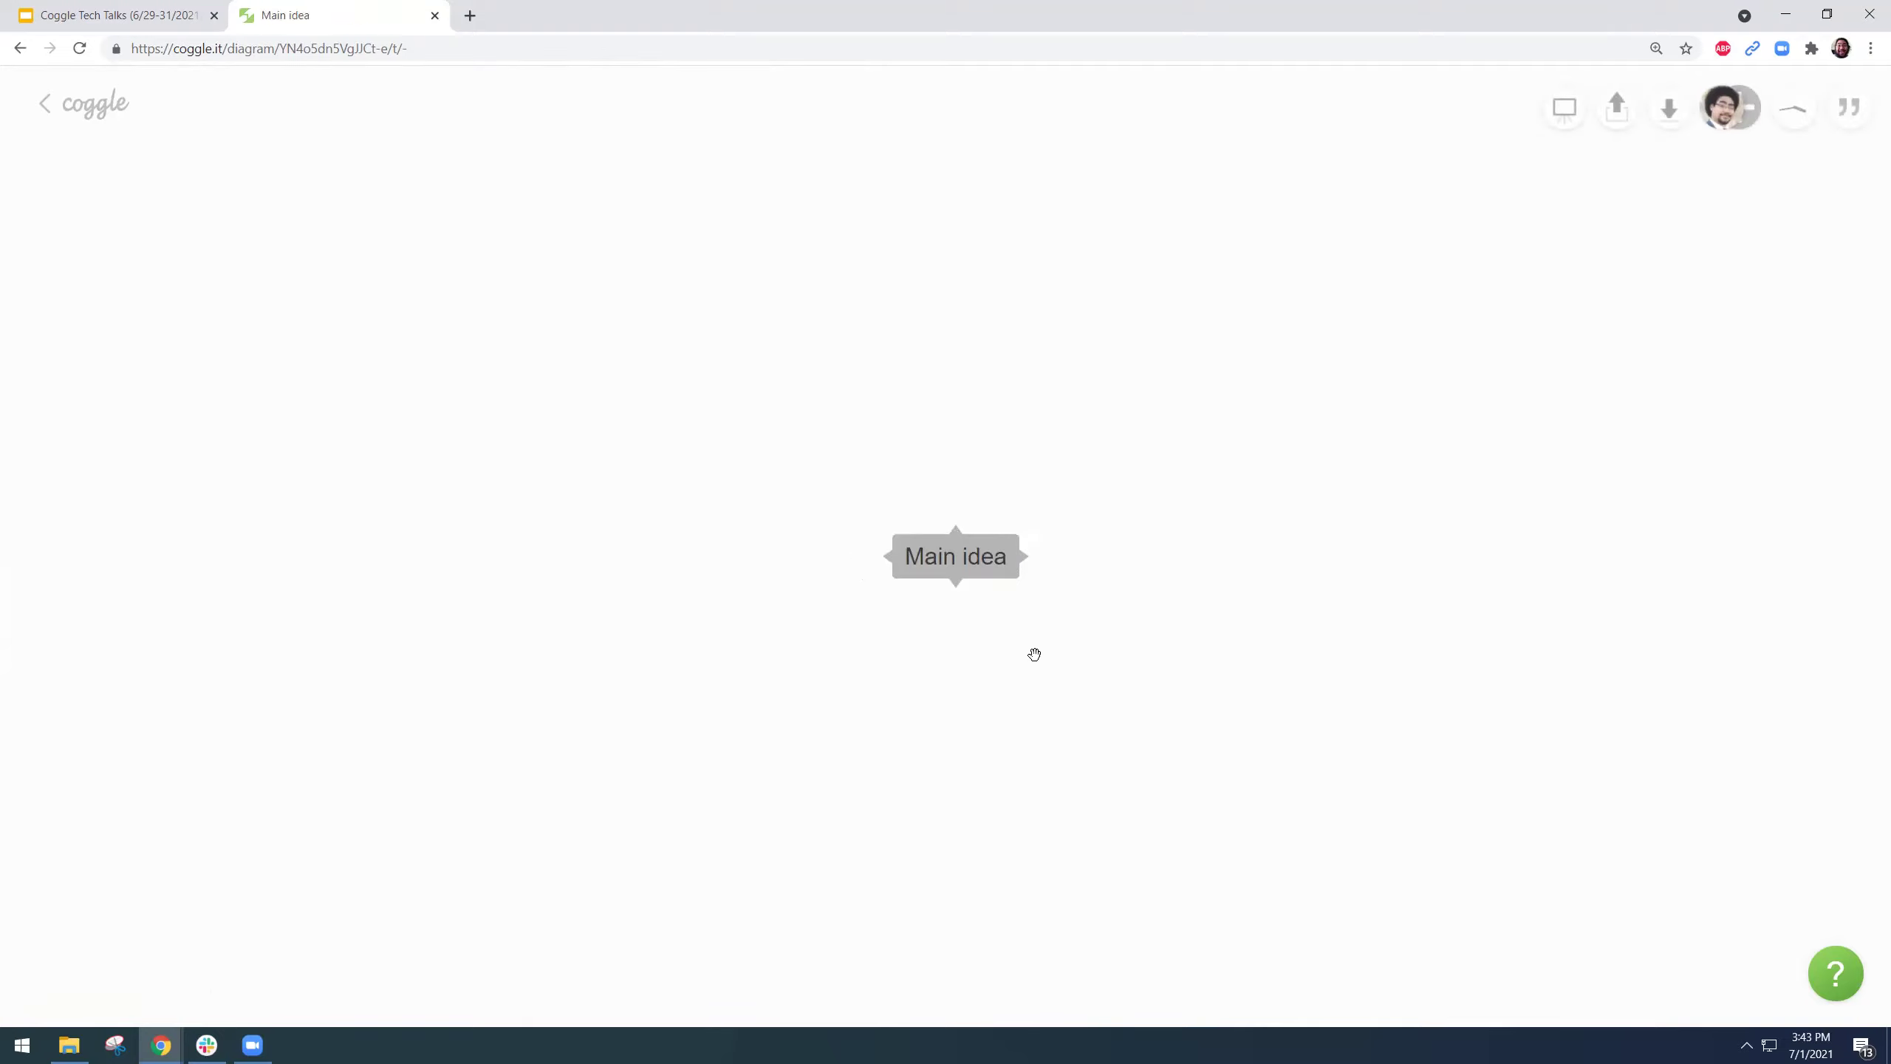